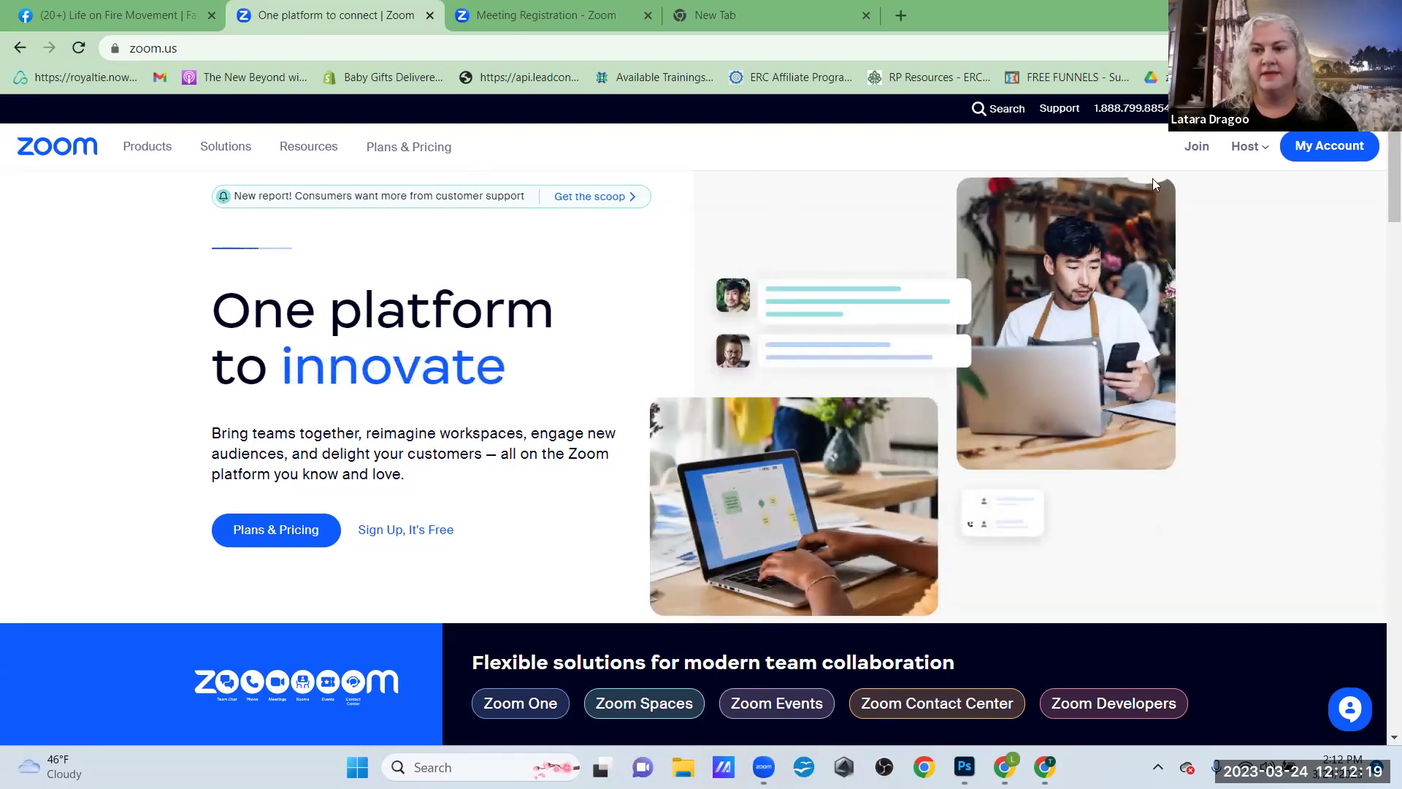
- Open the account's meetings page and start scheduling a new meeting
{"action": "left_click", "coordinate": [1318, 146]}
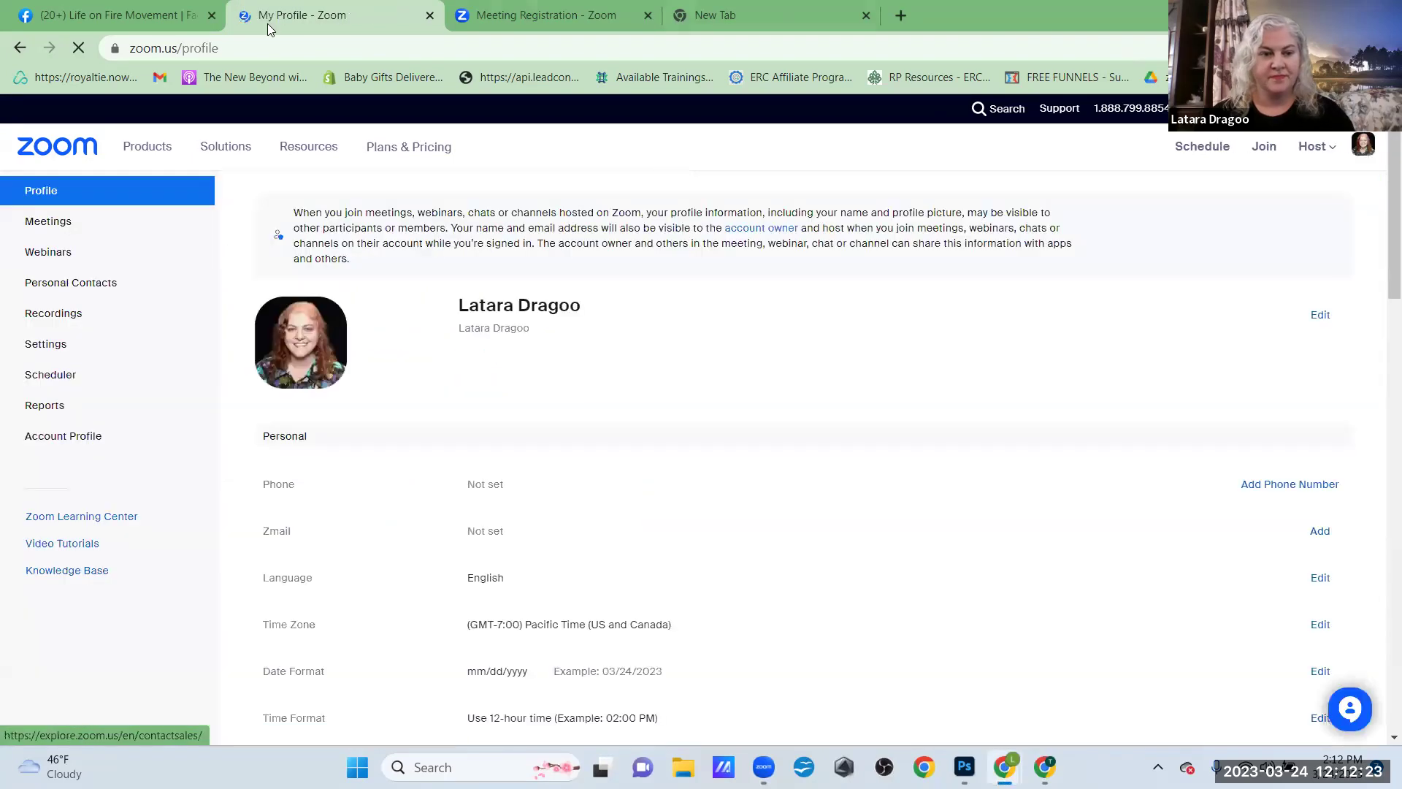
{"action": "left_click", "coordinate": [63, 224]}
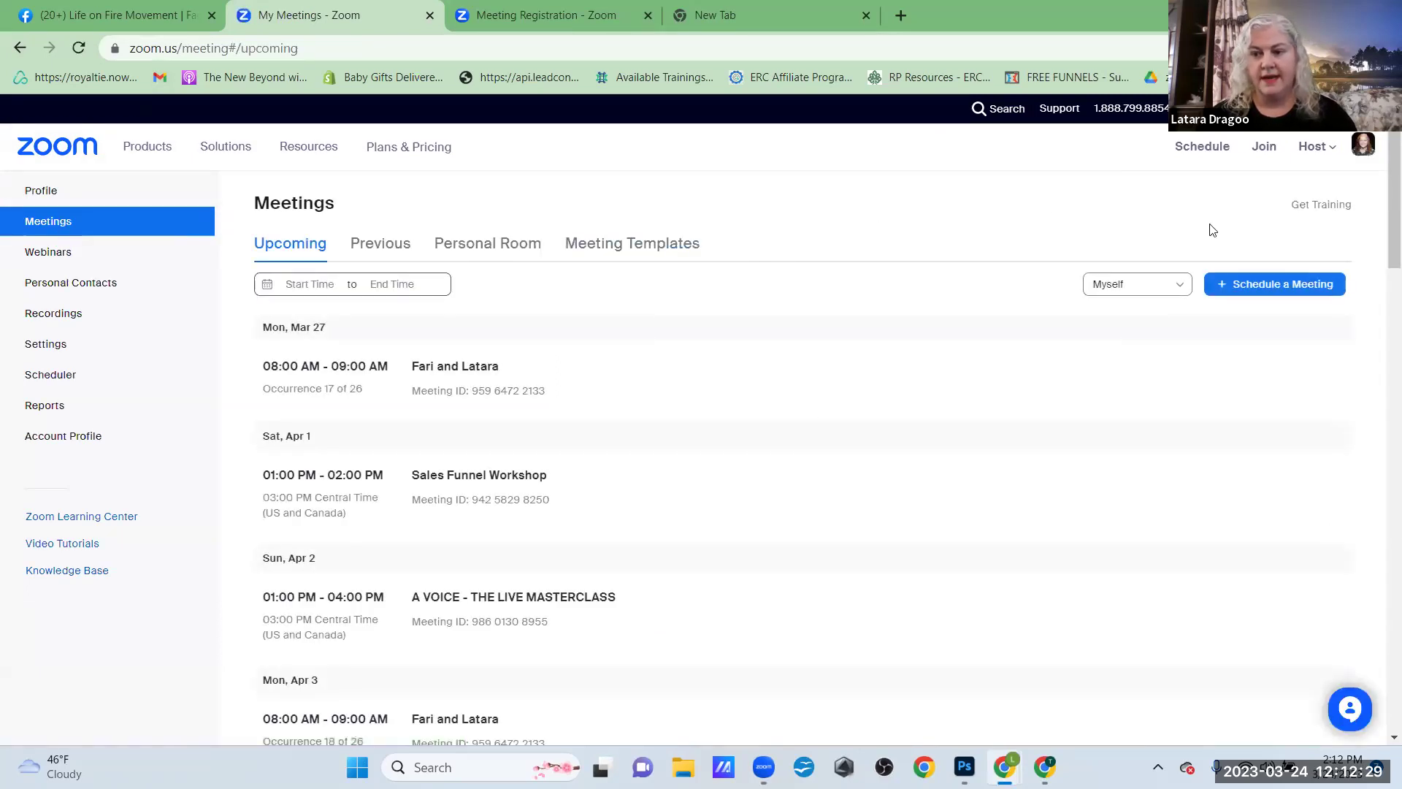
{"action": "left_click", "coordinate": [1287, 289]}
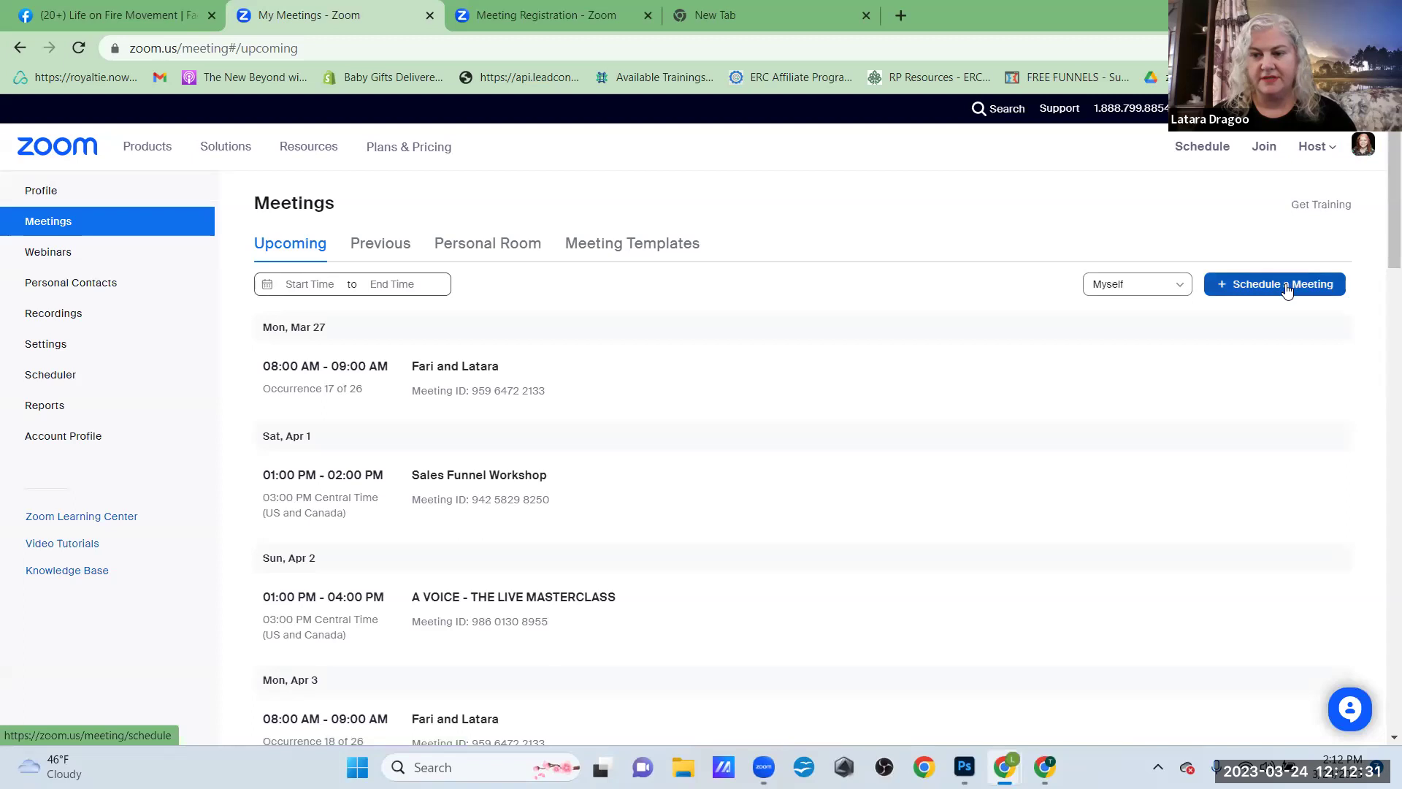
{"action": "left_click", "coordinate": [1286, 289]}
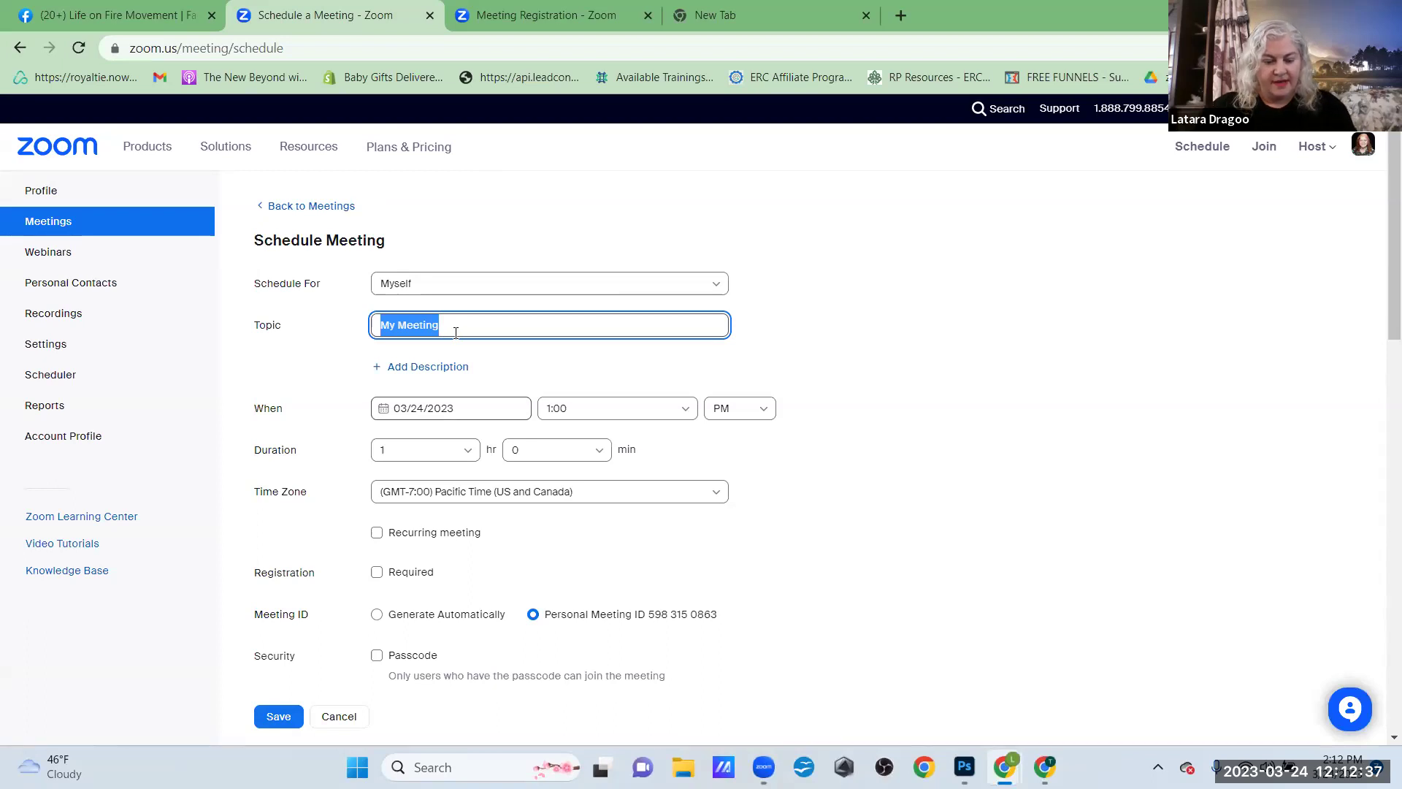
- Set the meeting topic to "Online Presence Course"
{"action": "type", "text": "Online "}
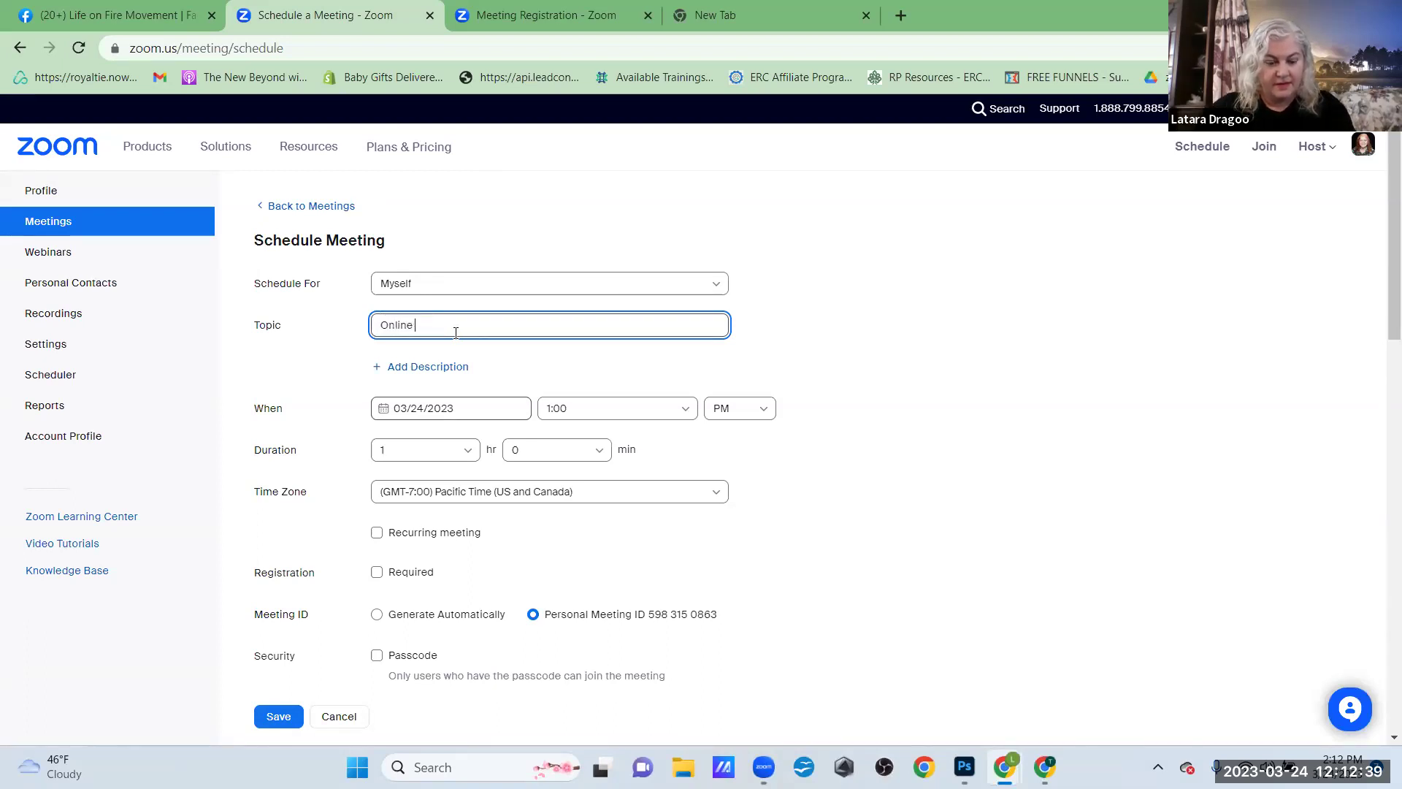
{"action": "type", "text": "Presnc"}
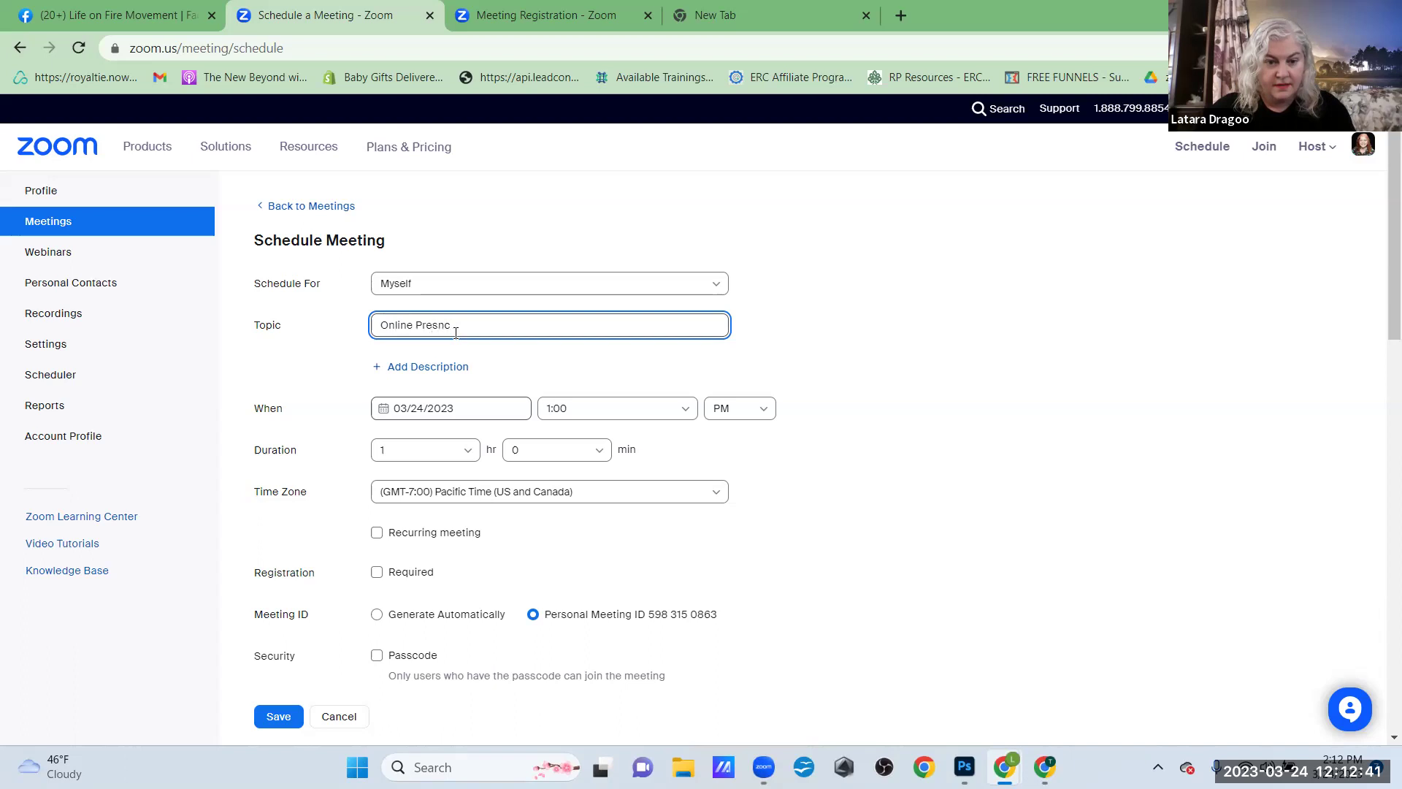
{"action": "key", "text": "BackSpace"}
{"action": "key", "text": "BackSpace"}
{"action": "type", "text": "ence Cou"}
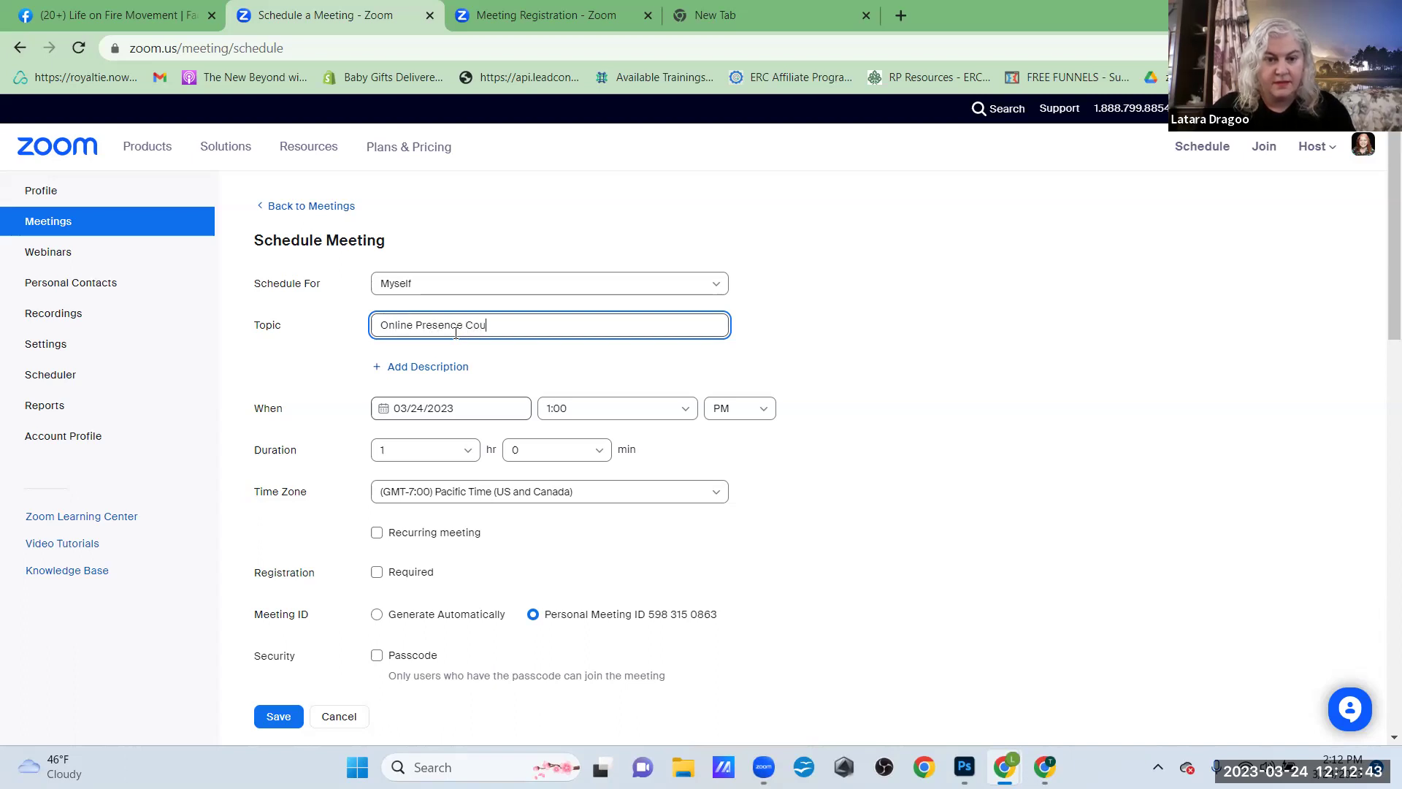
{"action": "type", "text": "rse"}
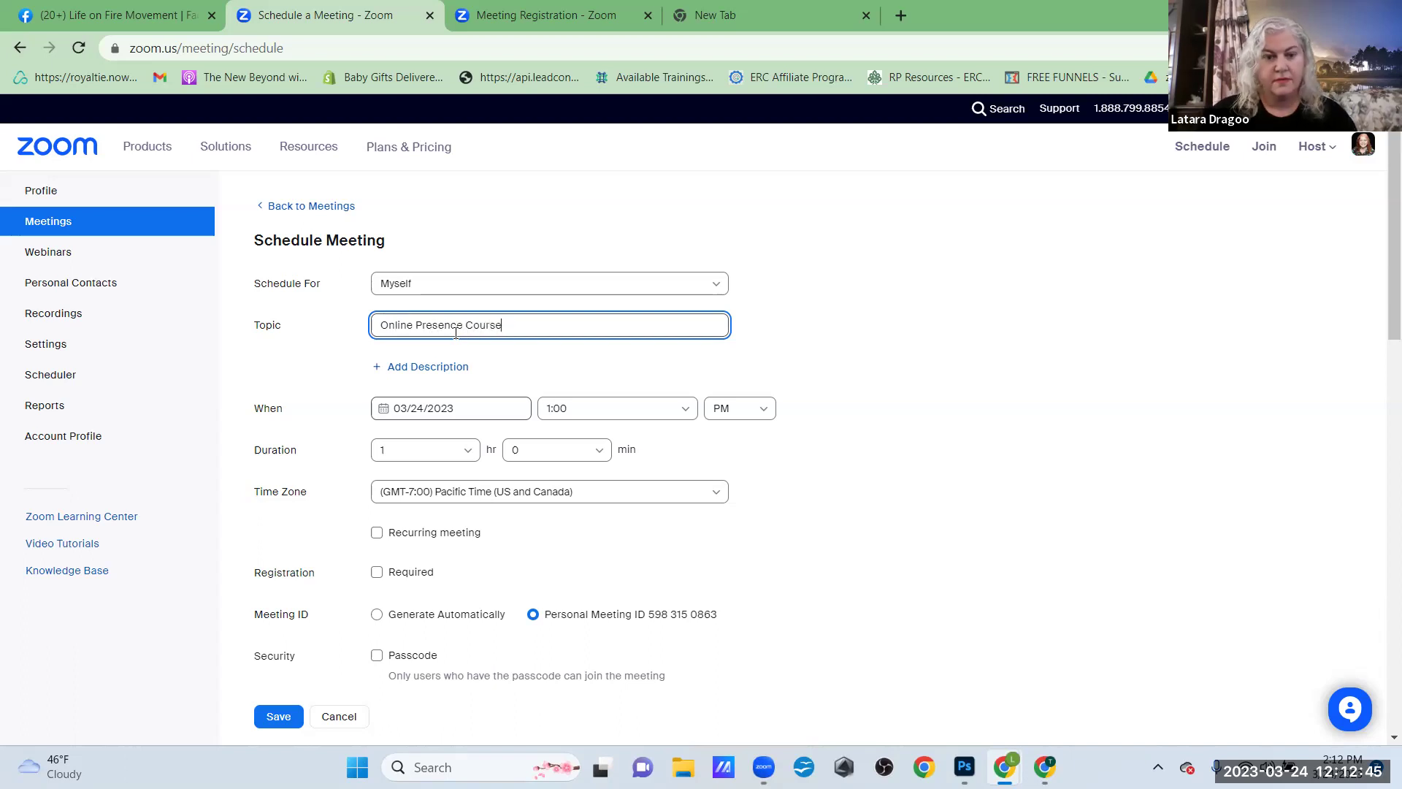
- Add the meeting description "Join me as I show you how to create a strong online presence to attract your ideal clients!"
{"action": "left_click", "coordinate": [437, 367]}
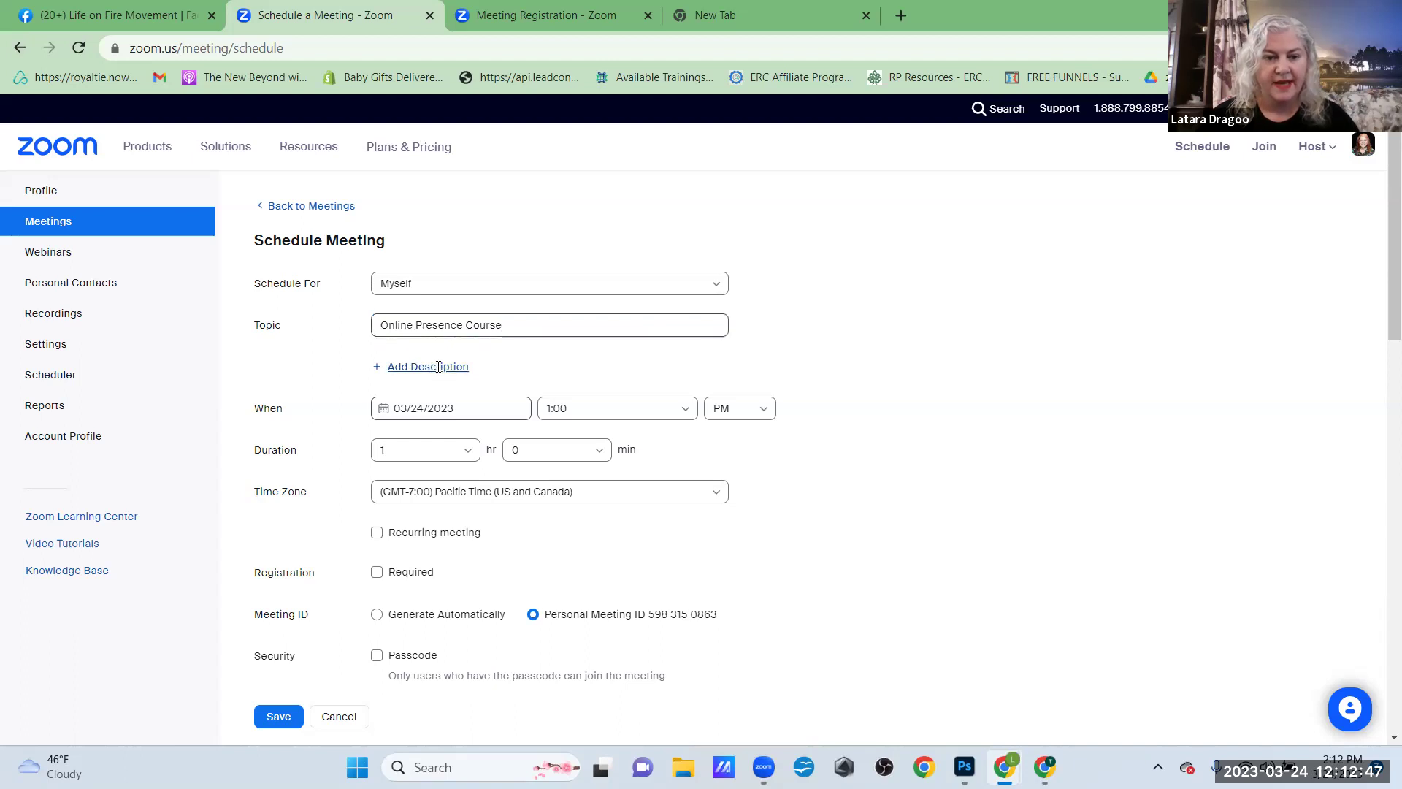
{"action": "left_click", "coordinate": [439, 367]}
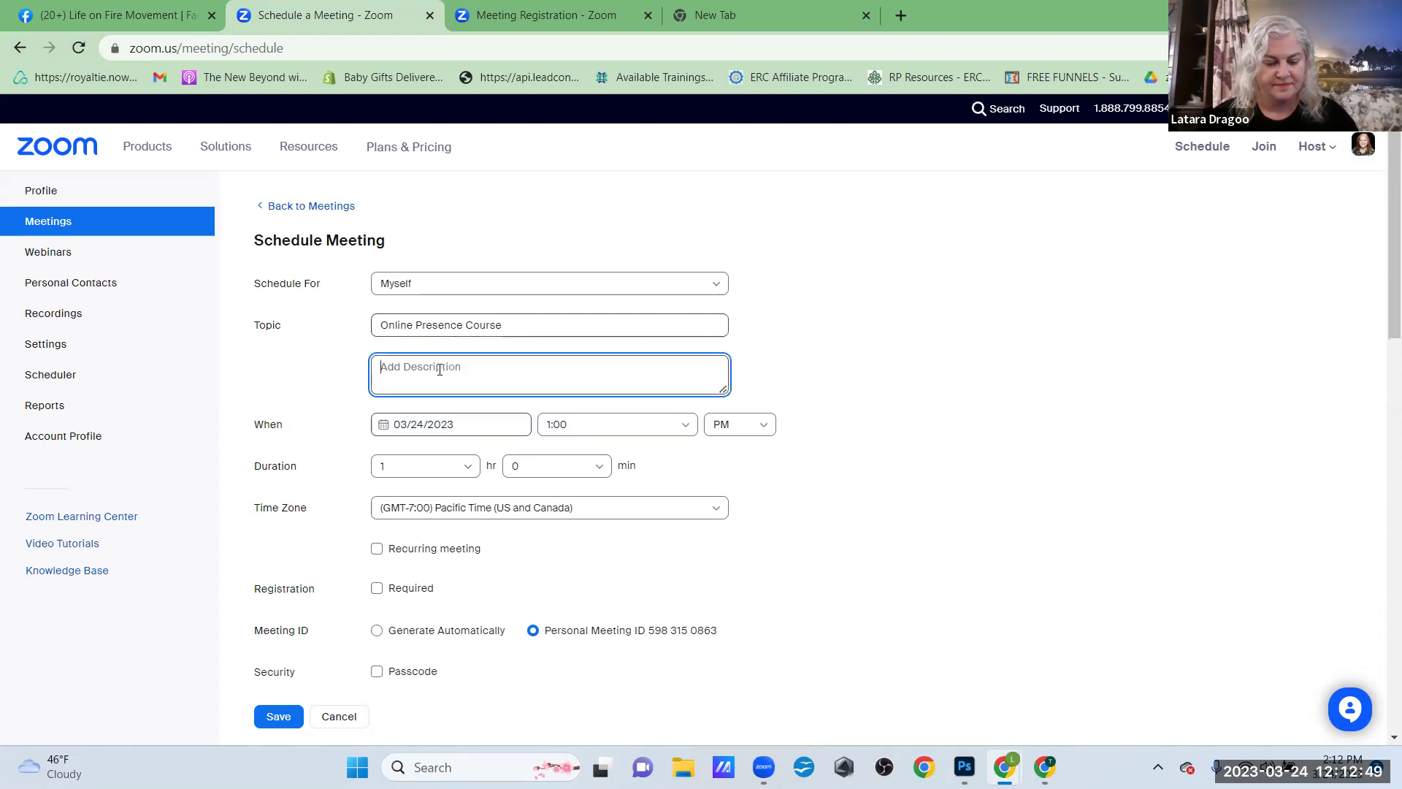
{"action": "type", "text": "Join me"}
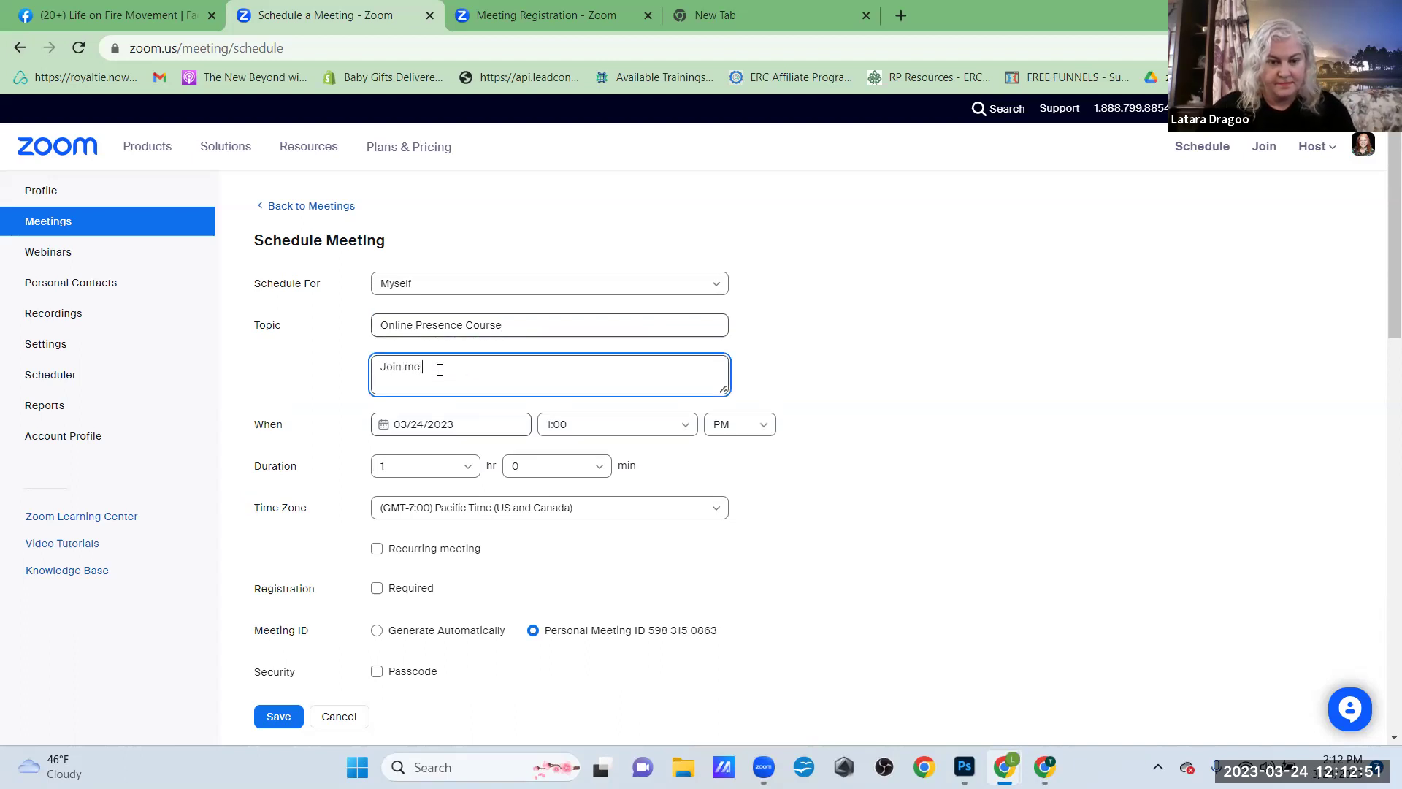
{"action": "type", "text": " as Iwh"}
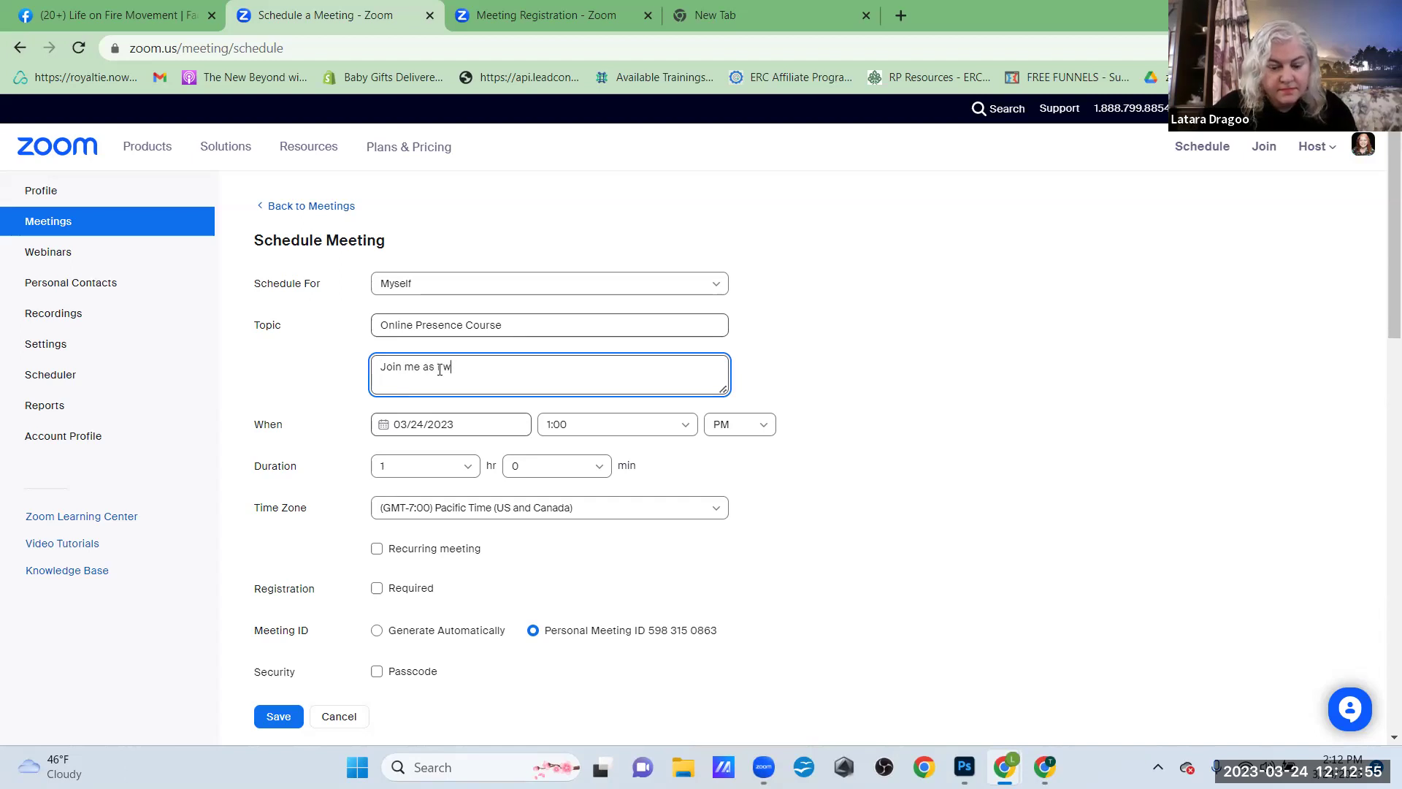
{"action": "type", "text": "howy"}
{"action": "type", "text": " you "}
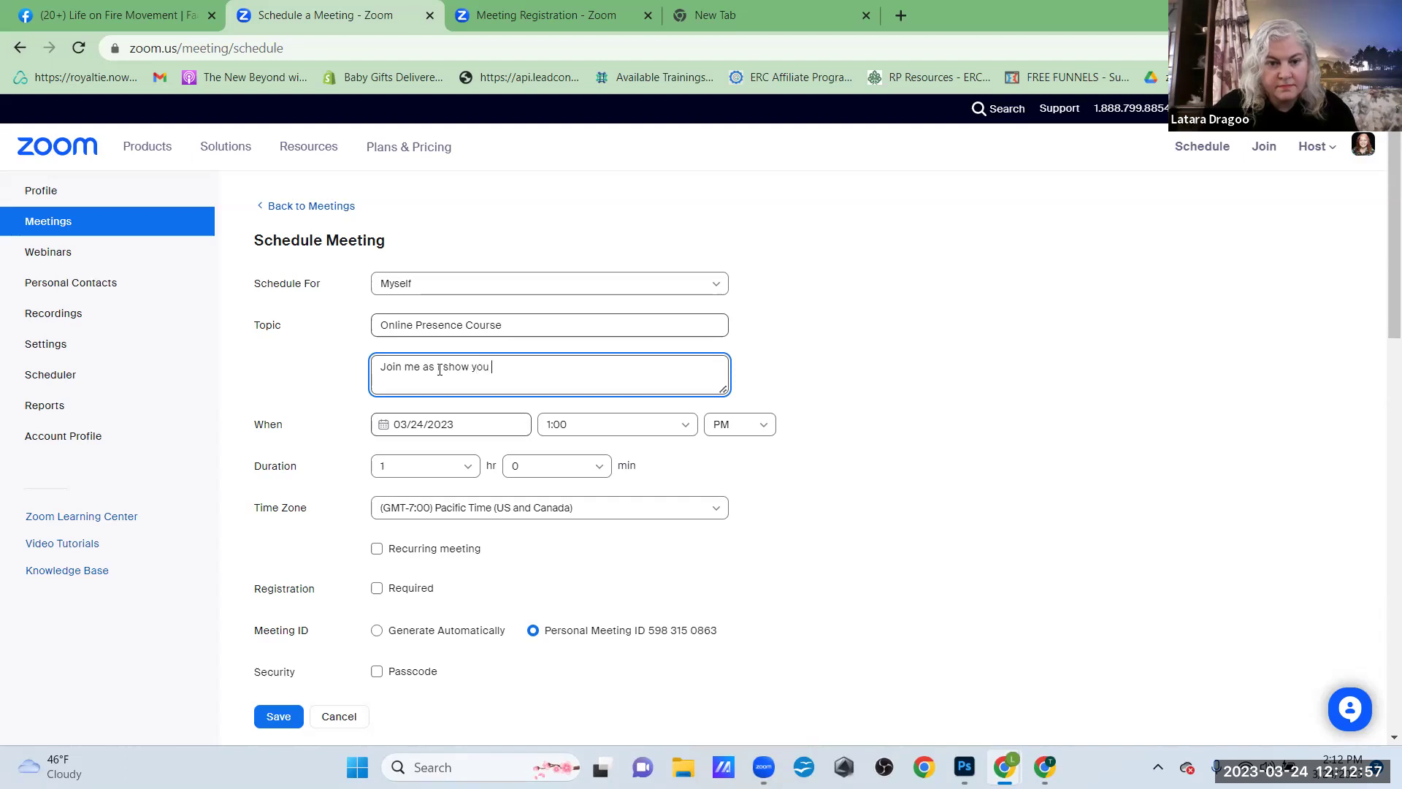
{"action": "type", "text": "how to "}
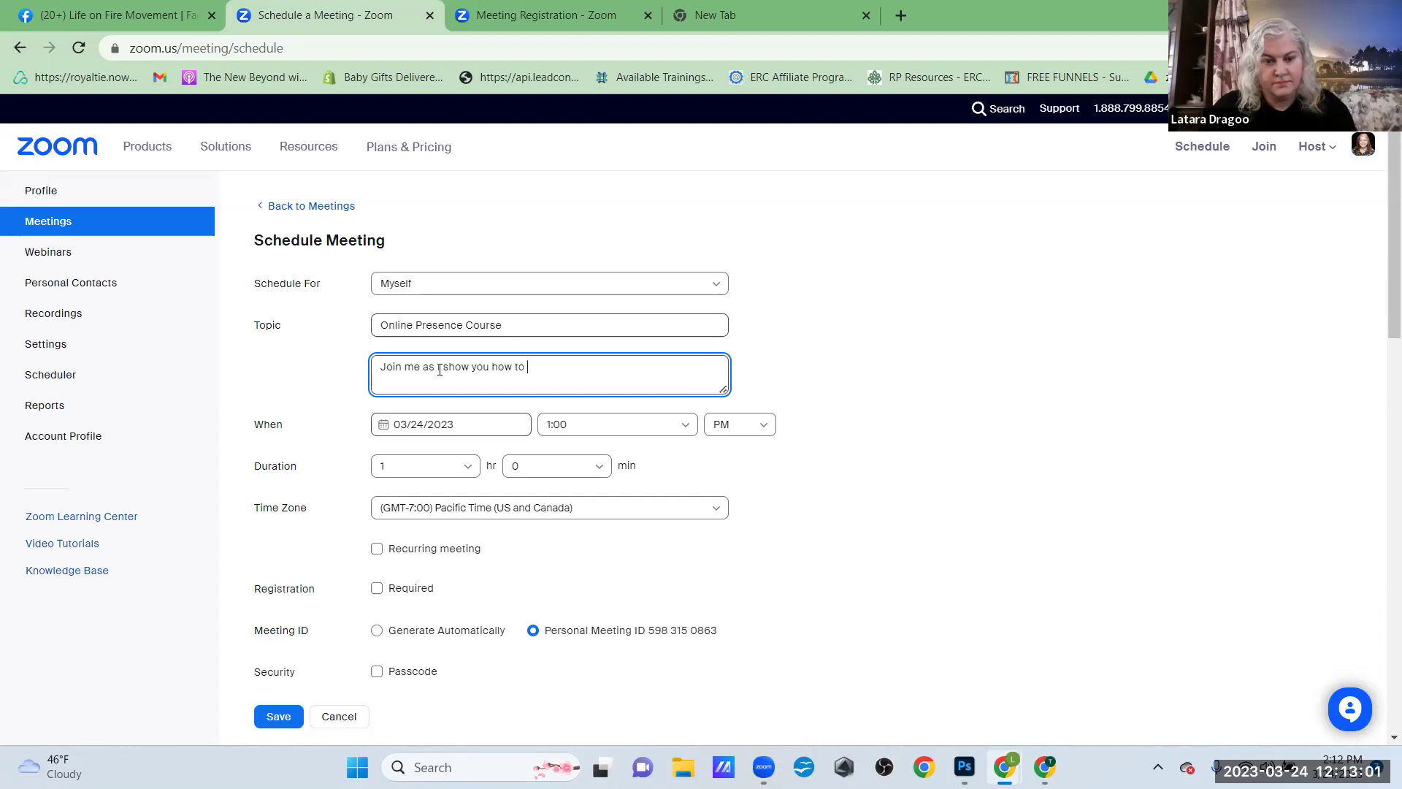
{"action": "type", "text": "create a stong"}
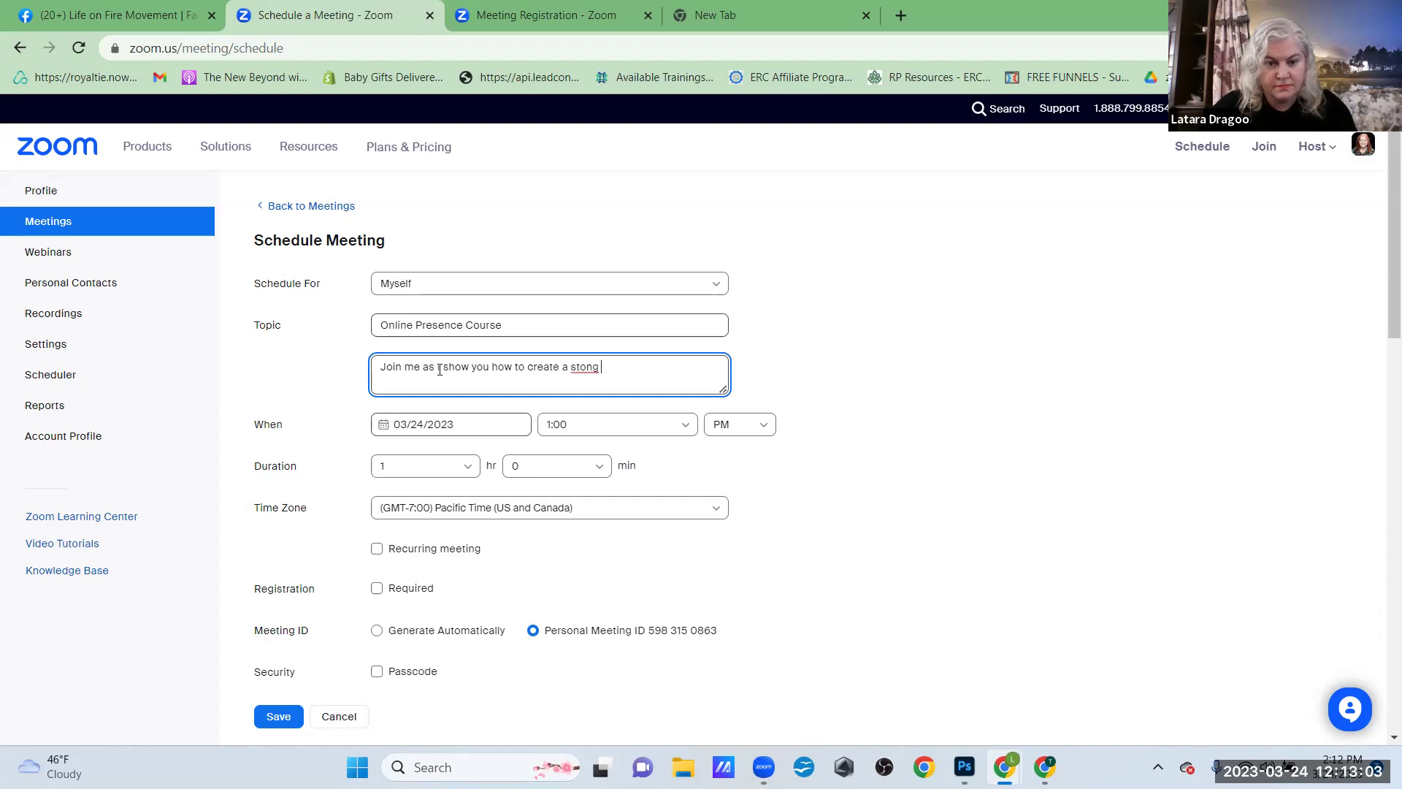
{"action": "key", "text": "BackSpace"}
{"action": "key", "text": "BackSpace"}
{"action": "key", "text": "BackSpace"}
{"action": "key", "text": "BackSpace"}
{"action": "type", "text": "rong on"}
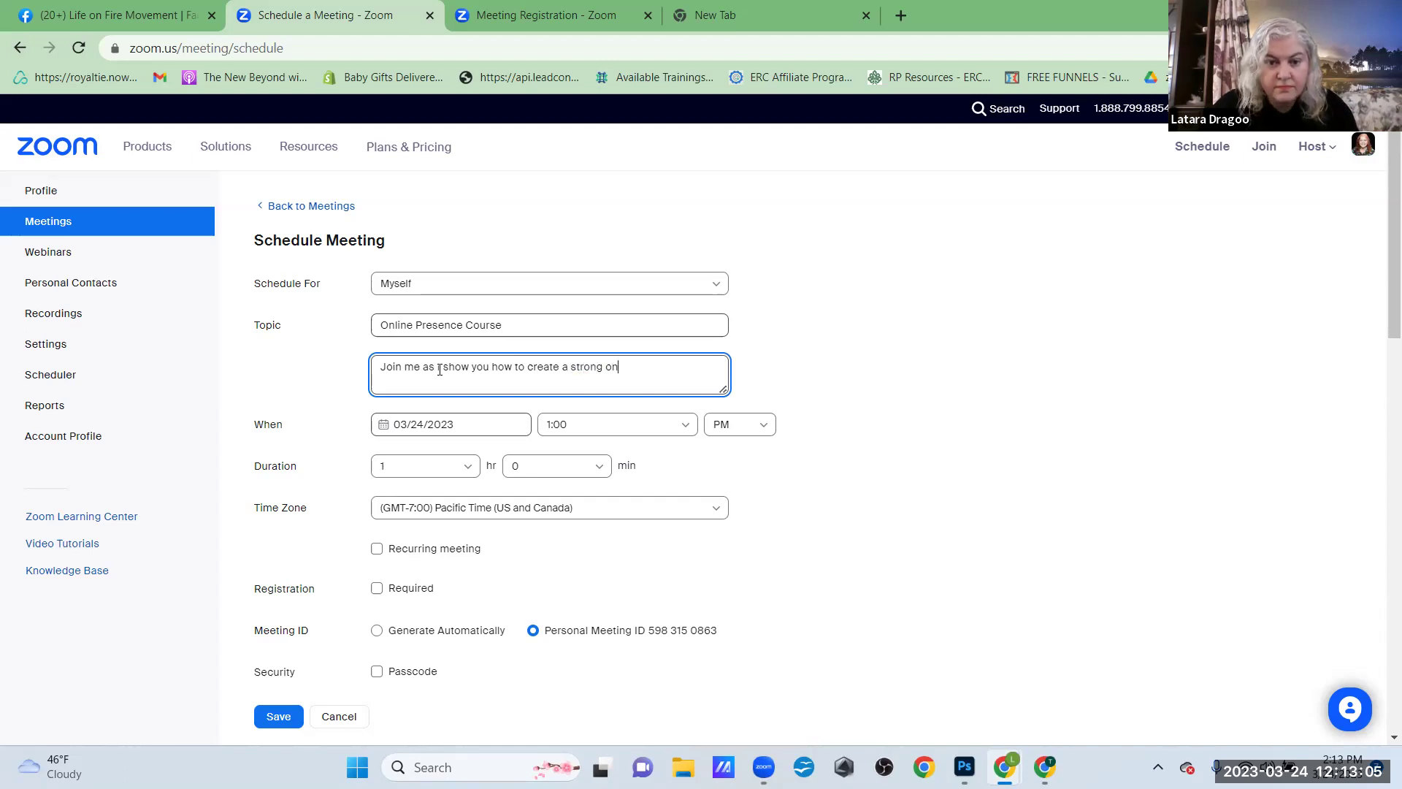
{"action": "type", "text": "line presence to a"}
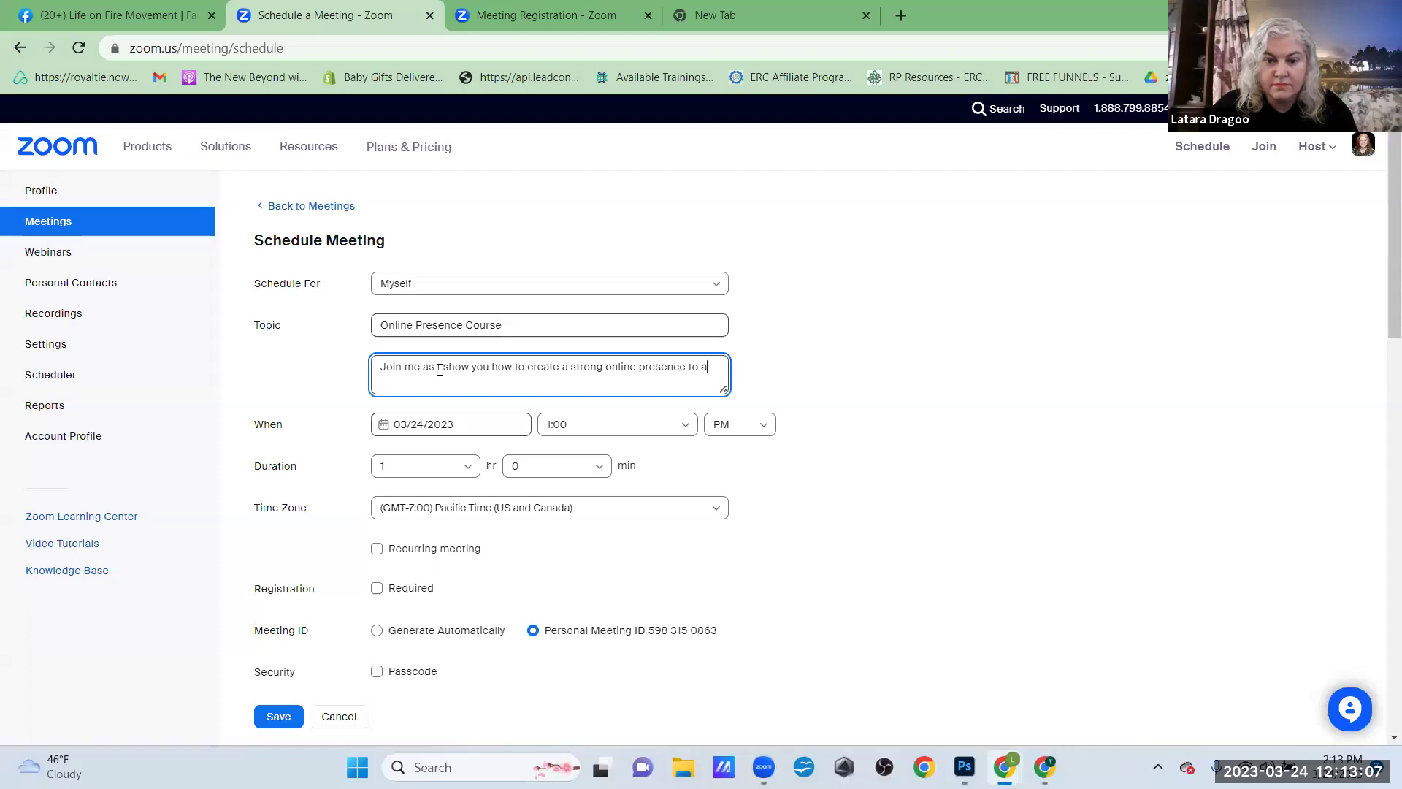
{"action": "type", "text": "ttract "}
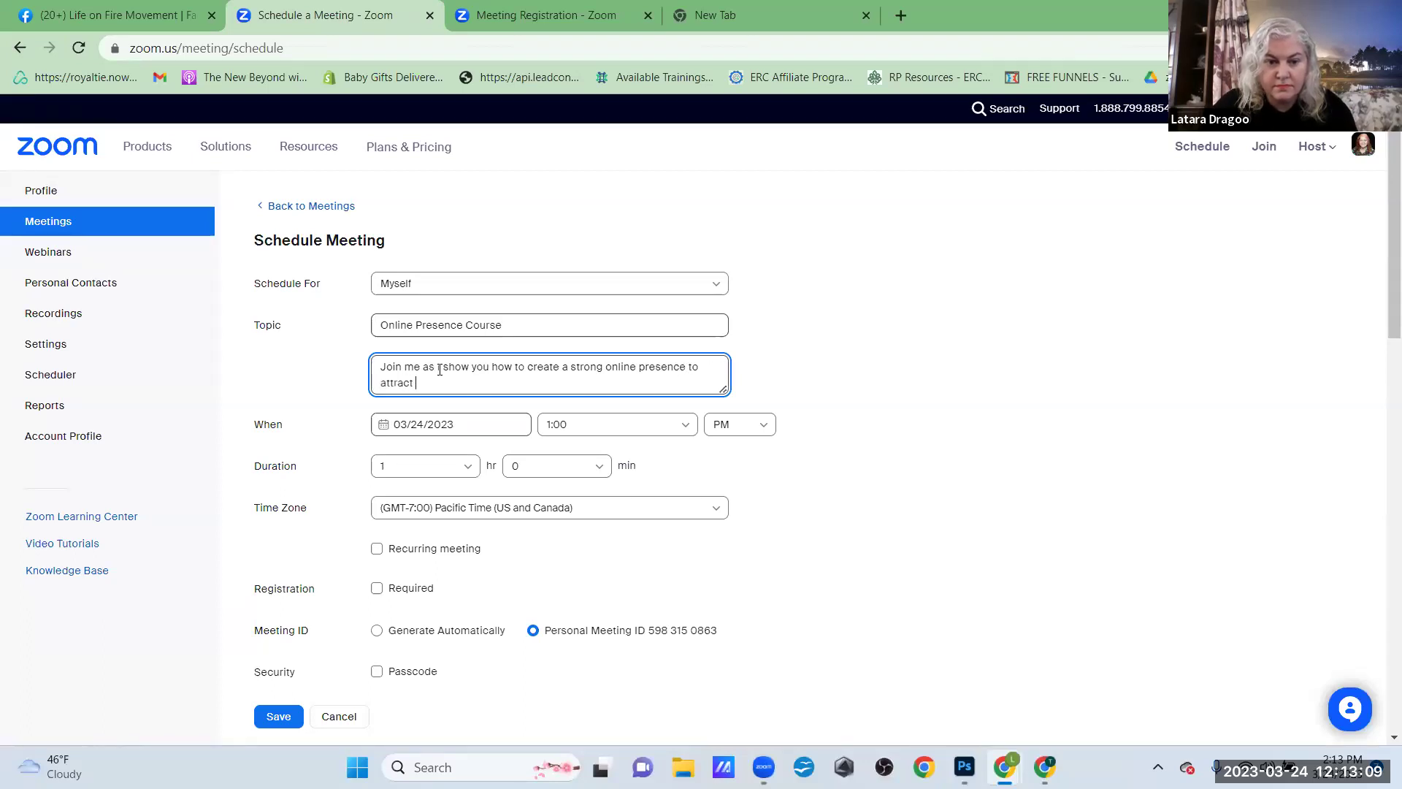
{"action": "type", "text": "your ideal clients"}
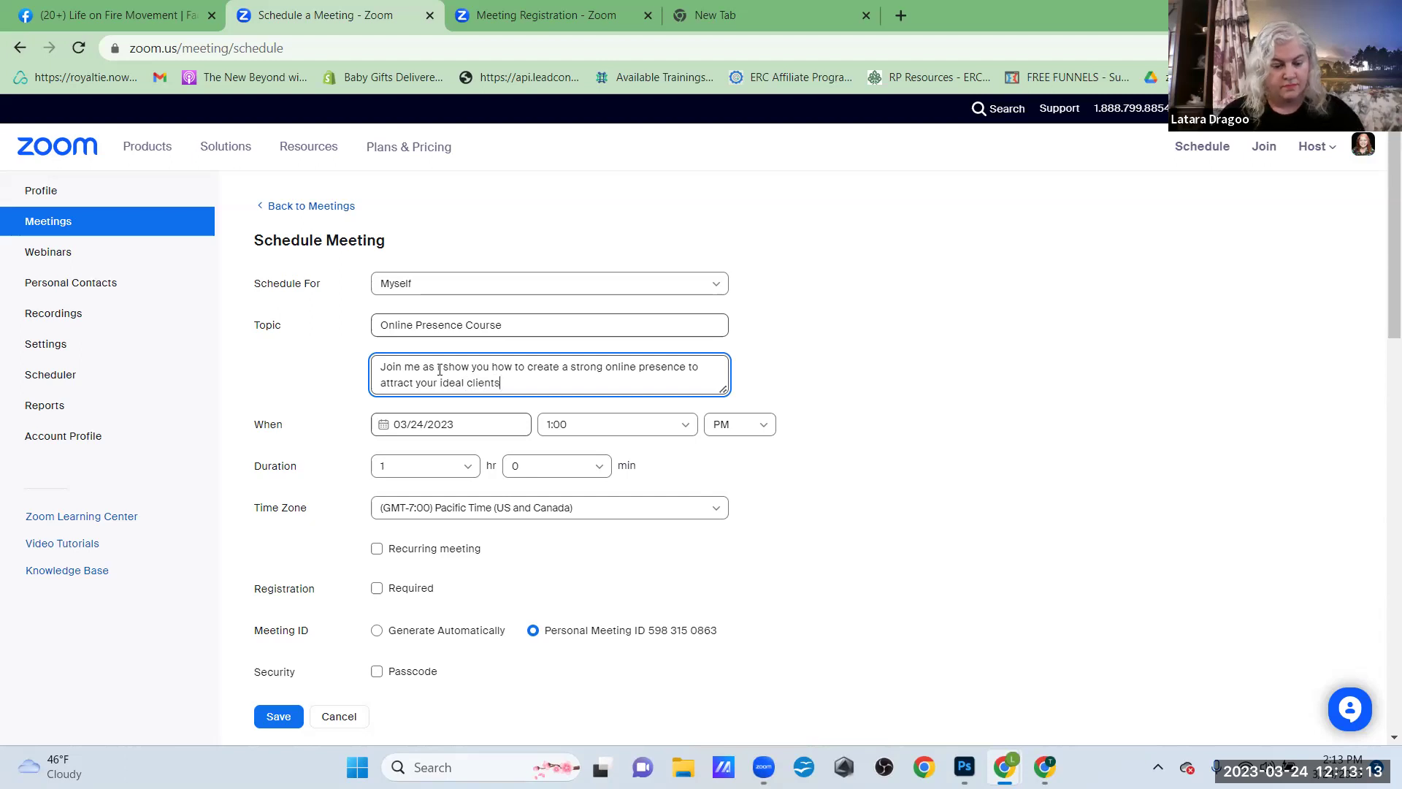
{"action": "type", "text": "!"}
{"action": "scroll", "coordinate": [434, 251], "scroll_direction": "down", "scroll_amount": 2}
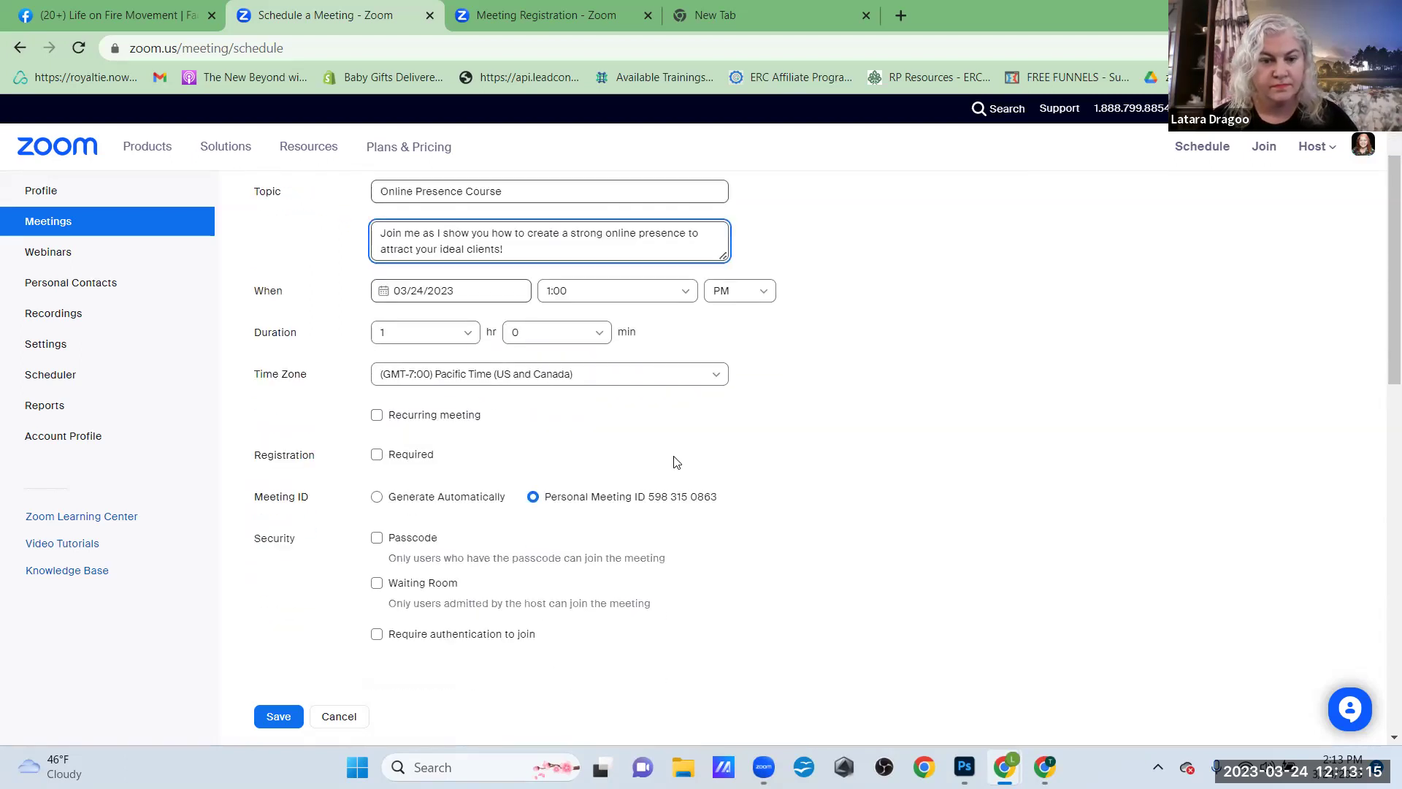
{"action": "left_click", "coordinate": [478, 280]}
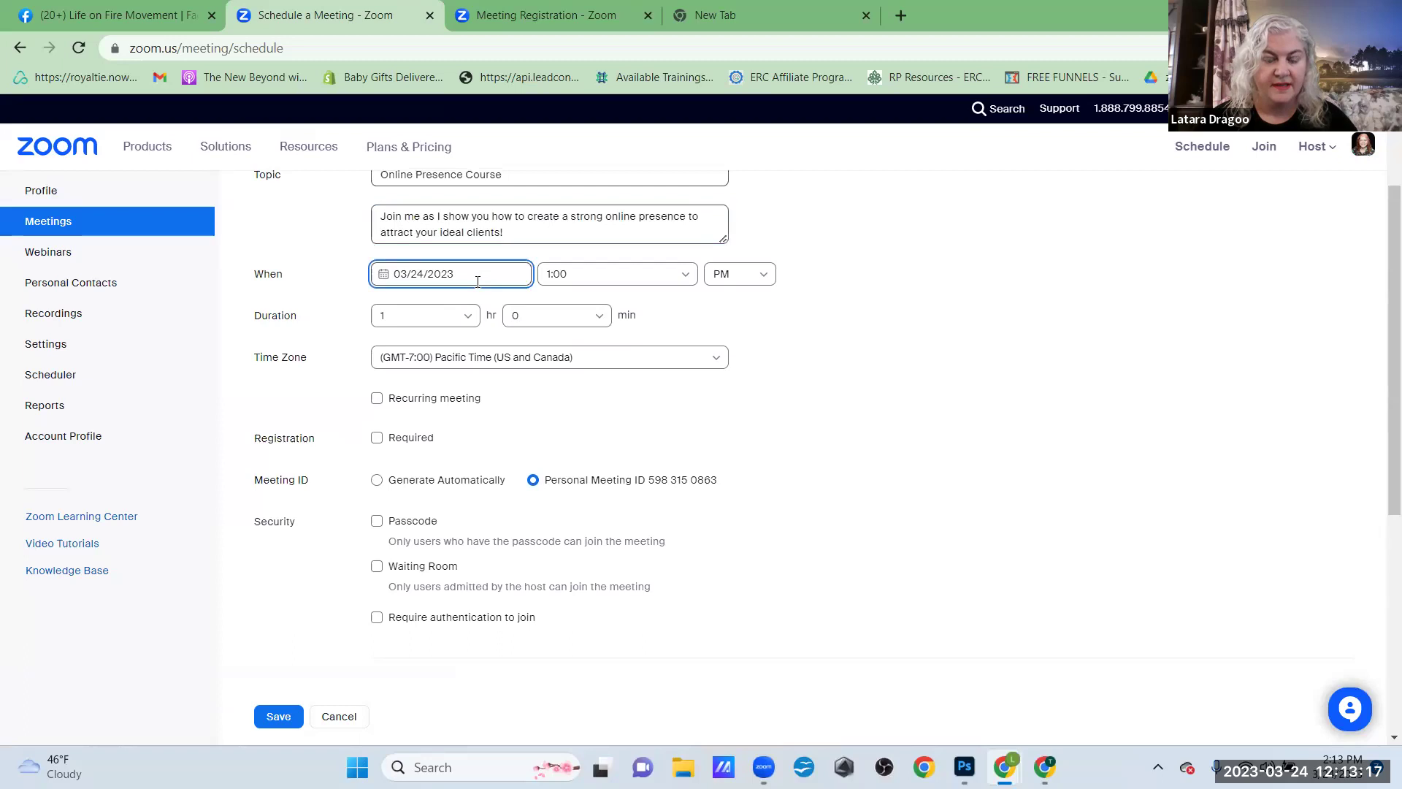
{"action": "left_click", "coordinate": [702, 330]}
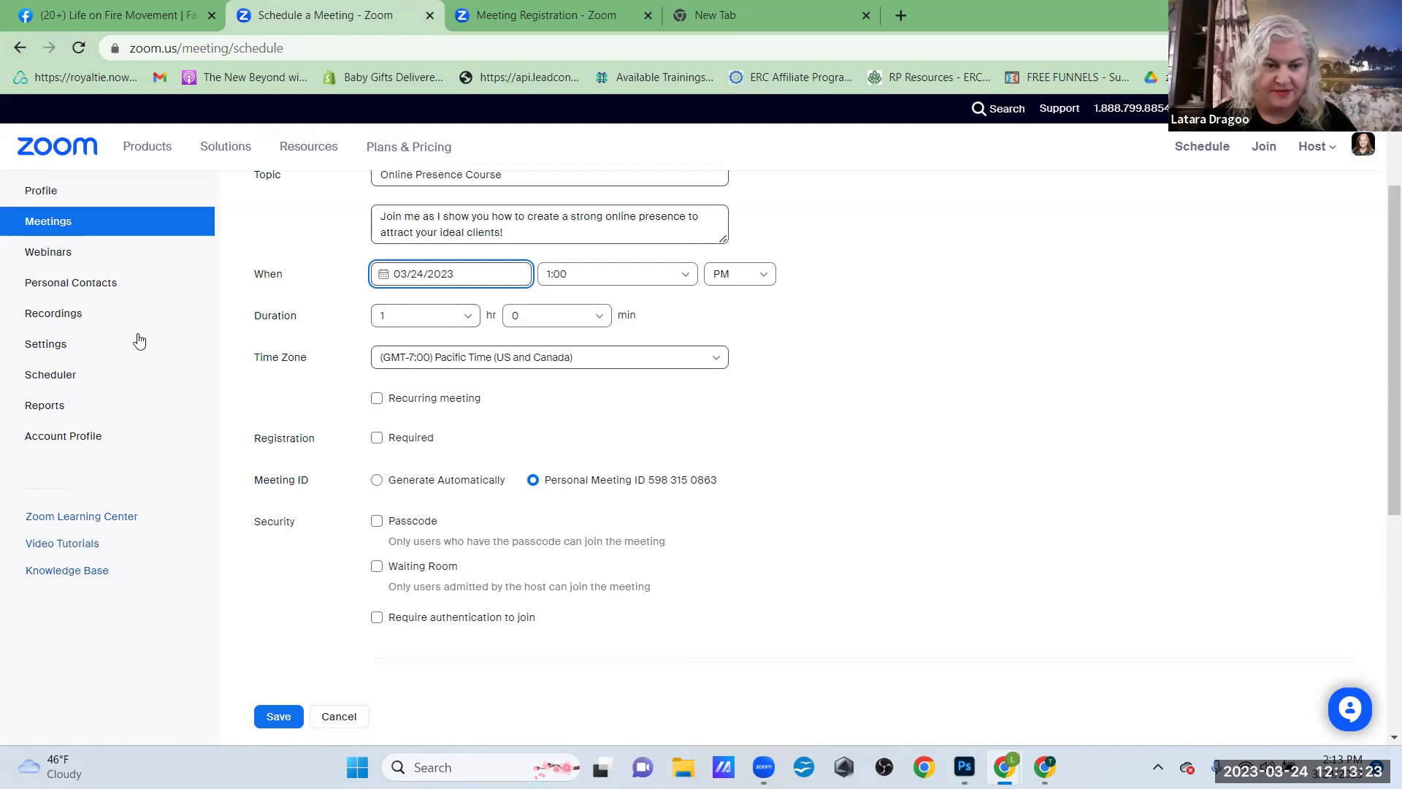
- Make the meeting recurring and set its recurrence to Weekly
{"action": "left_click", "coordinate": [377, 399]}
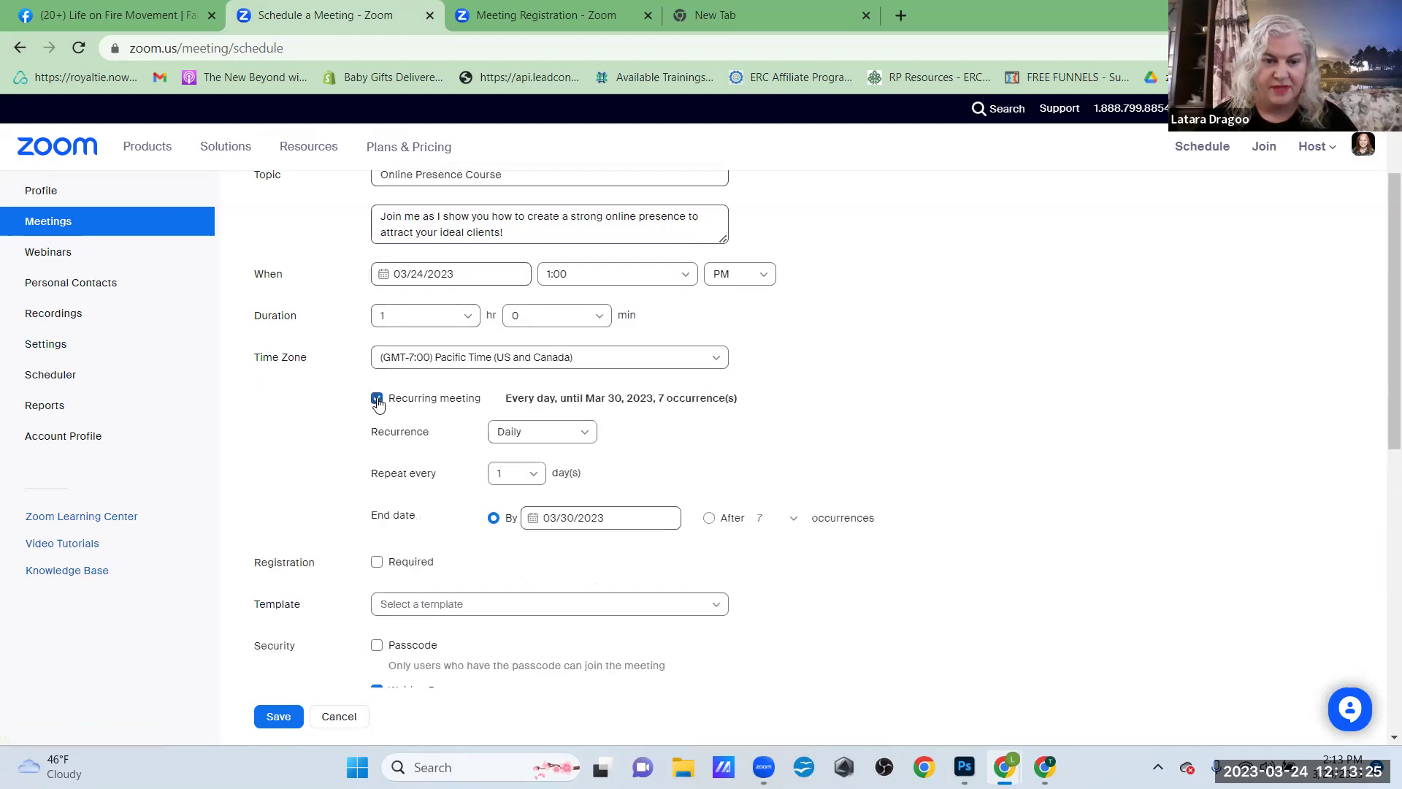
{"action": "left_click", "coordinate": [577, 438]}
{"action": "left_click", "coordinate": [563, 485]}
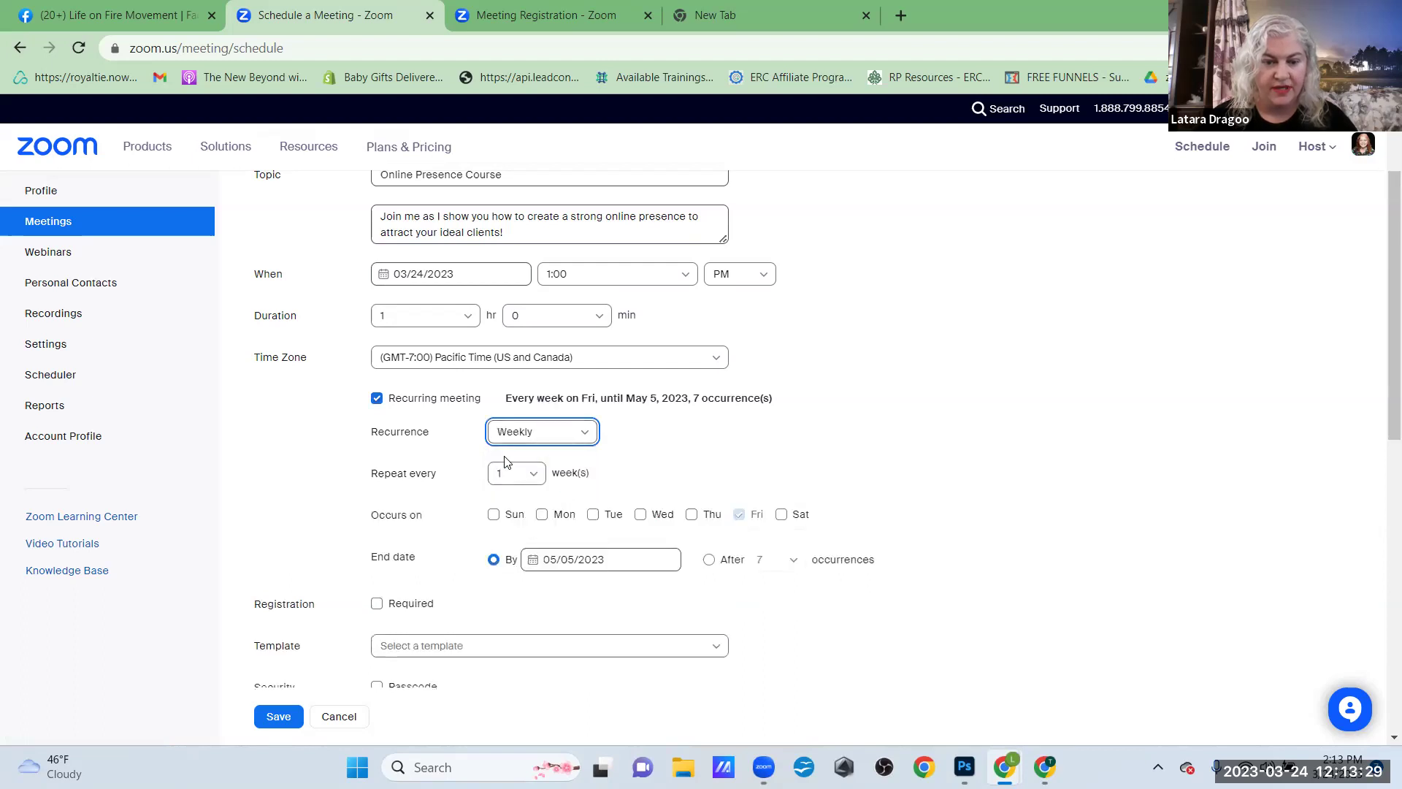
{"action": "left_click", "coordinate": [534, 480]}
{"action": "left_click", "coordinate": [534, 480]}
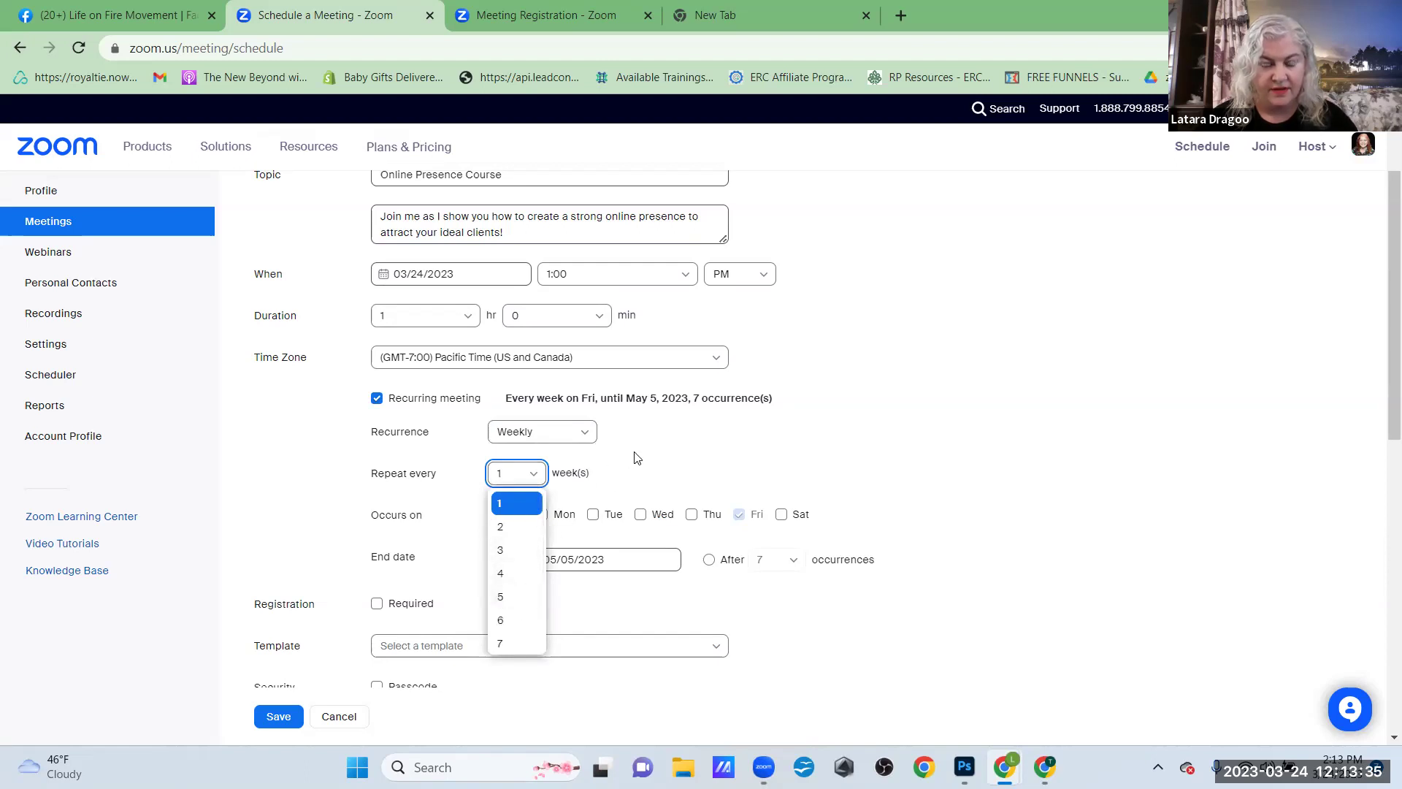
{"action": "left_click", "coordinate": [469, 504]}
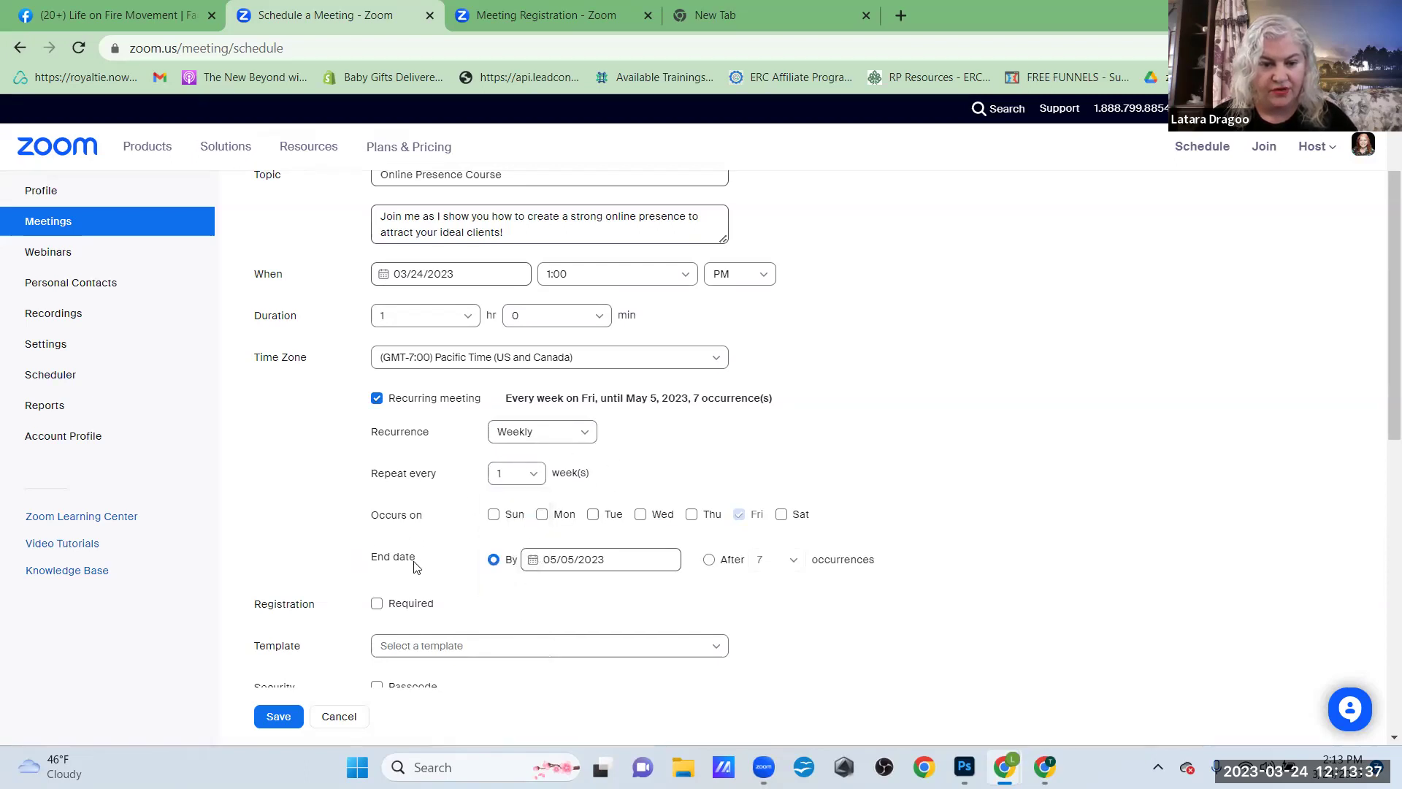
{"action": "left_click", "coordinate": [619, 561]}
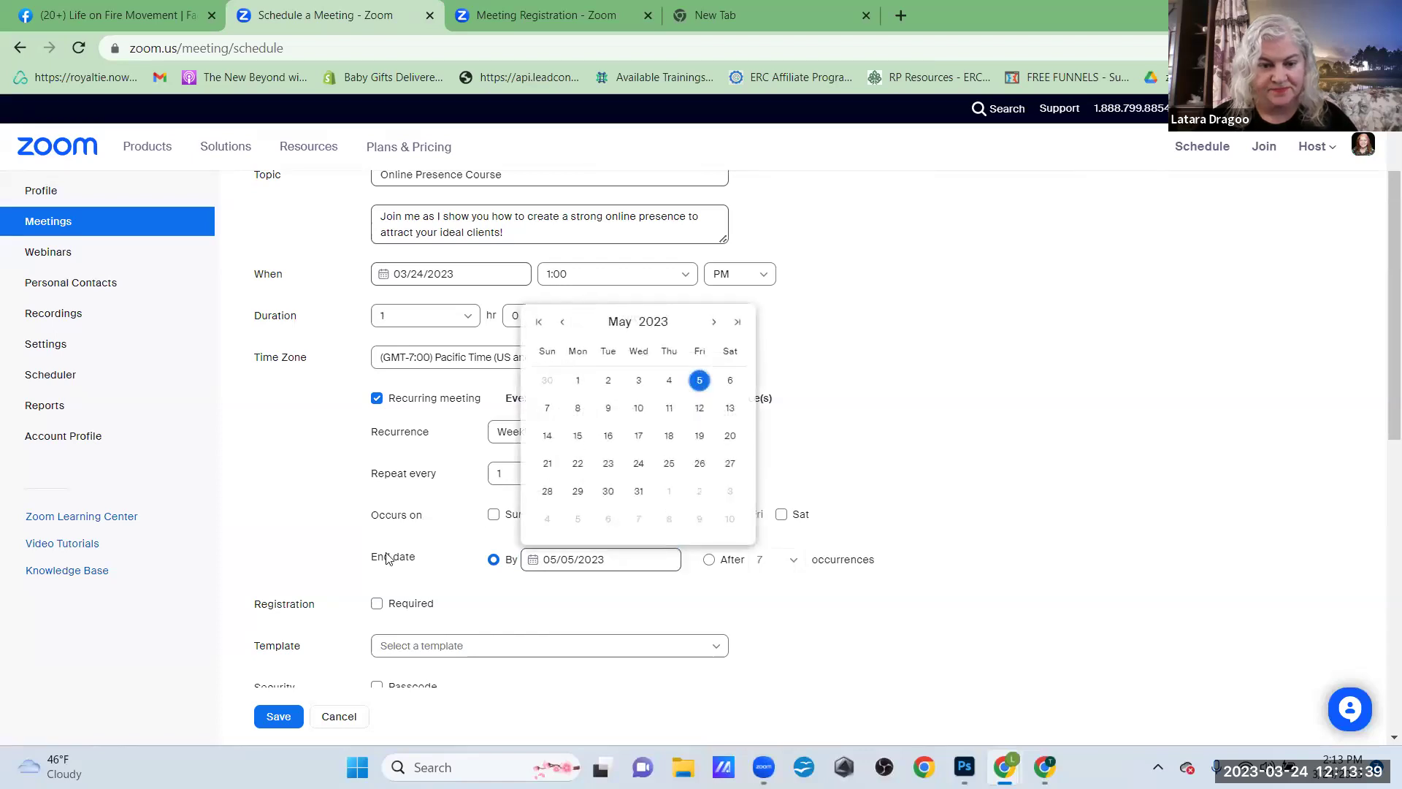
{"action": "left_click", "coordinate": [339, 486]}
- Make registration required for the recurring meeting
{"action": "scroll", "coordinate": [339, 485], "scroll_direction": "down", "scroll_amount": 2}
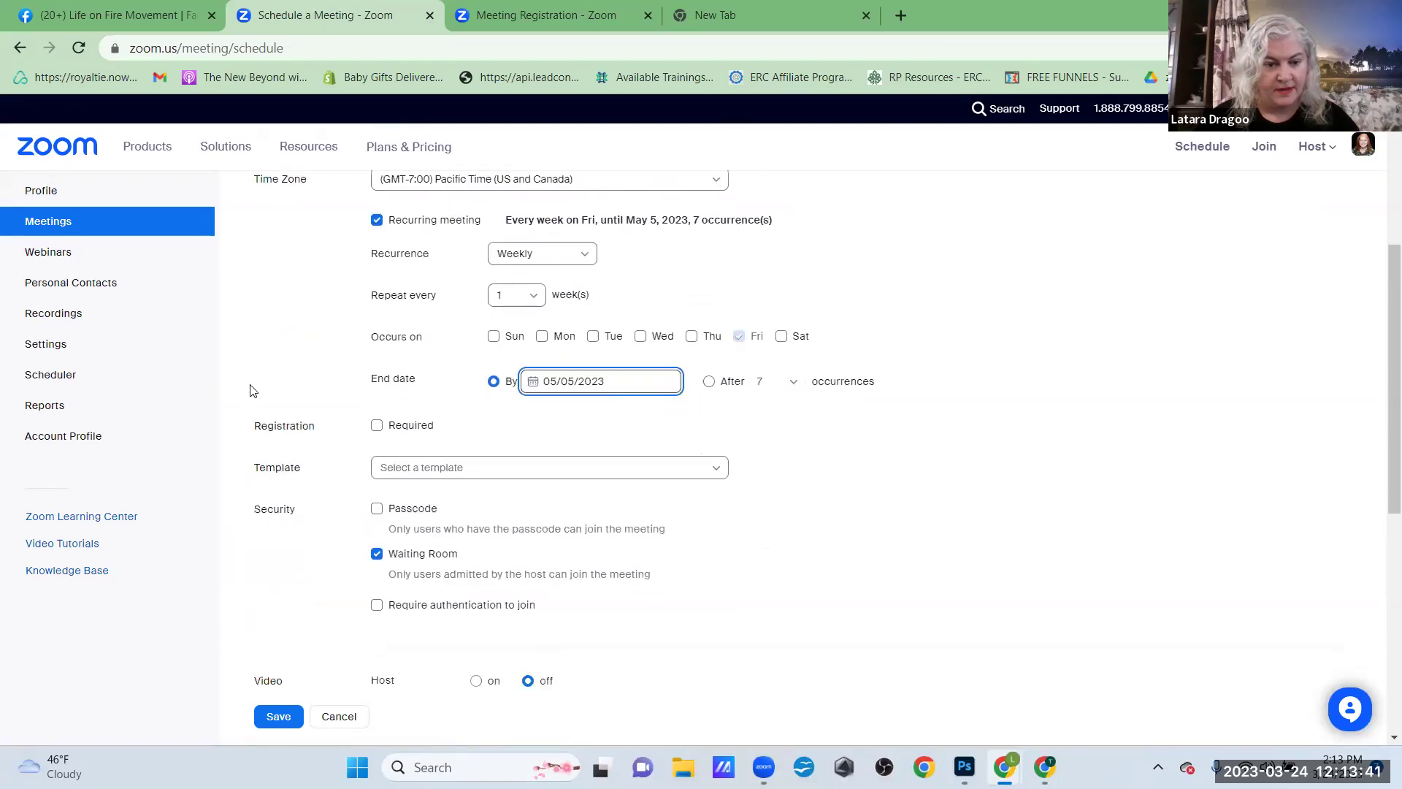
{"action": "left_click", "coordinate": [320, 377]}
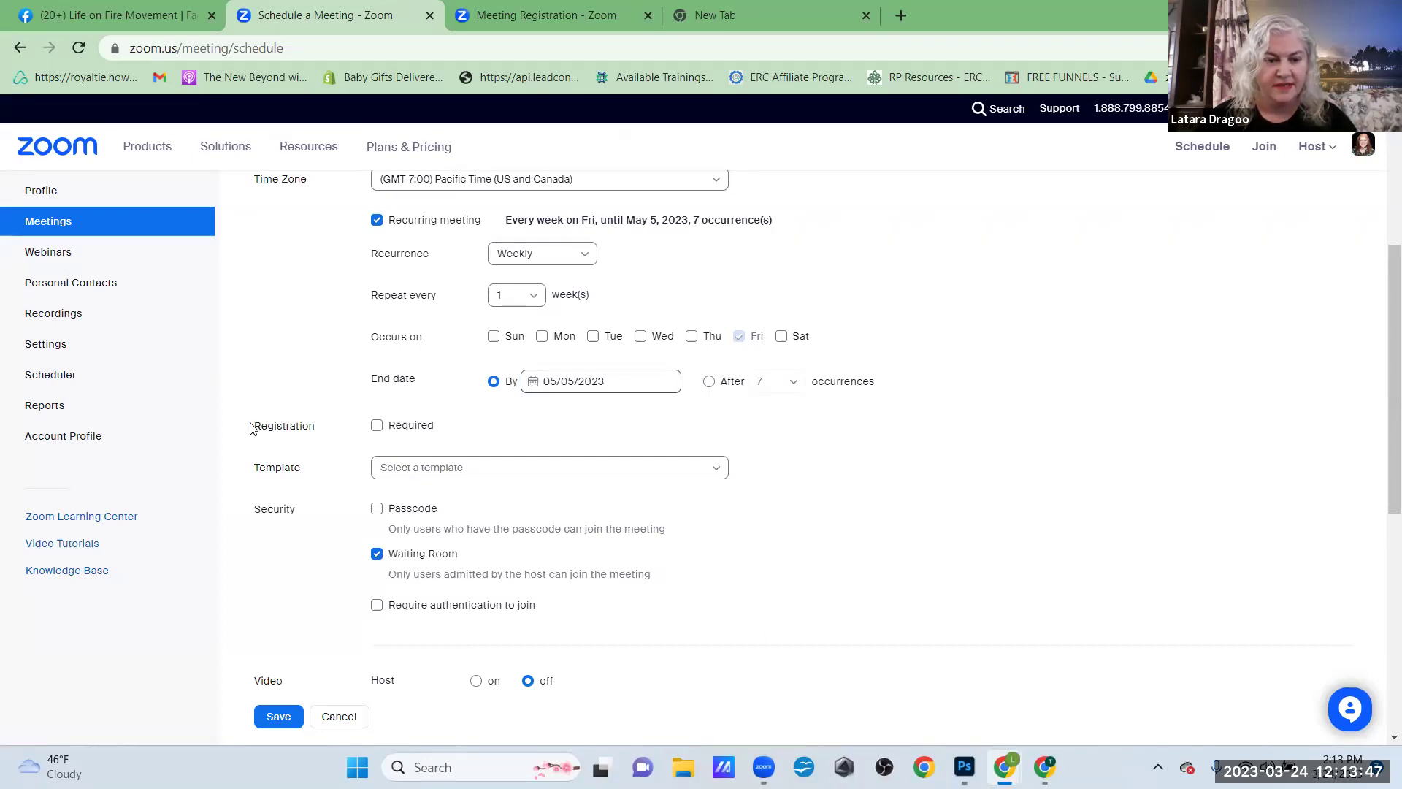
{"action": "left_click_drag", "start_coordinate": [315, 426], "coordinate": [289, 430]}
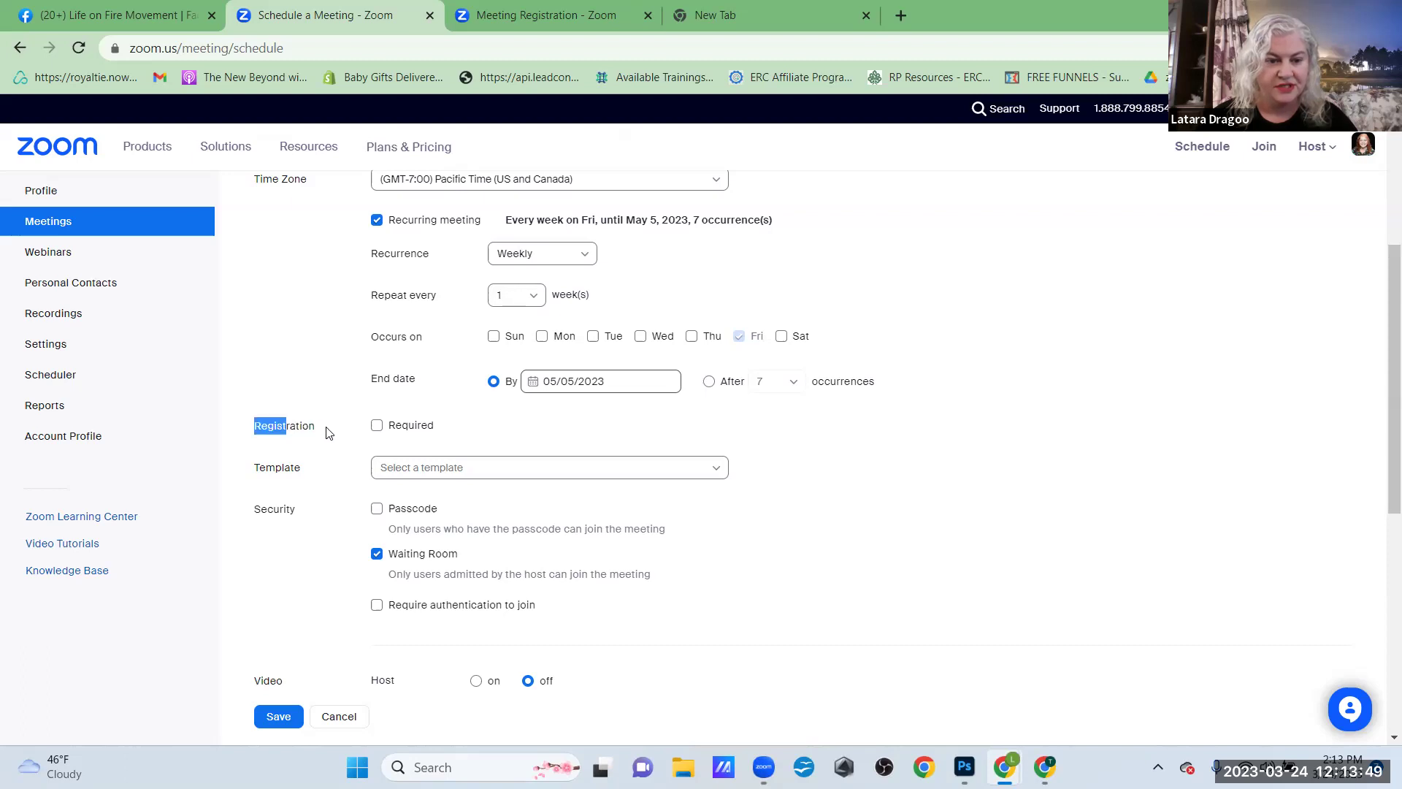
{"action": "left_click", "coordinate": [330, 431]}
{"action": "left_click", "coordinate": [377, 427]}
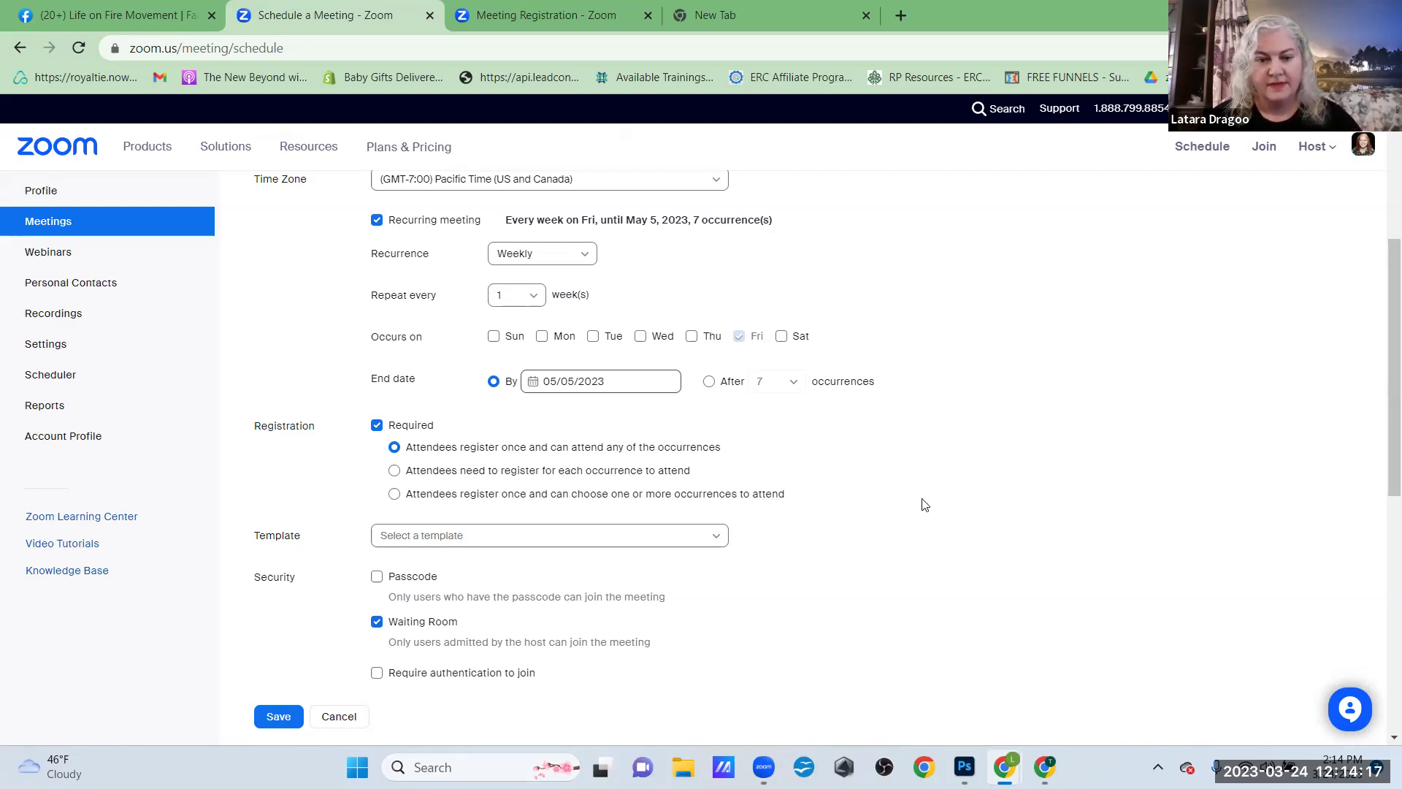
- Review the meeting form from the topic and schedule through the security, video, audio and interpretation settings
{"action": "scroll", "coordinate": [923, 504], "scroll_direction": "down", "scroll_amount": 4}
{"action": "scroll", "coordinate": [922, 453], "scroll_direction": "down", "scroll_amount": 3}
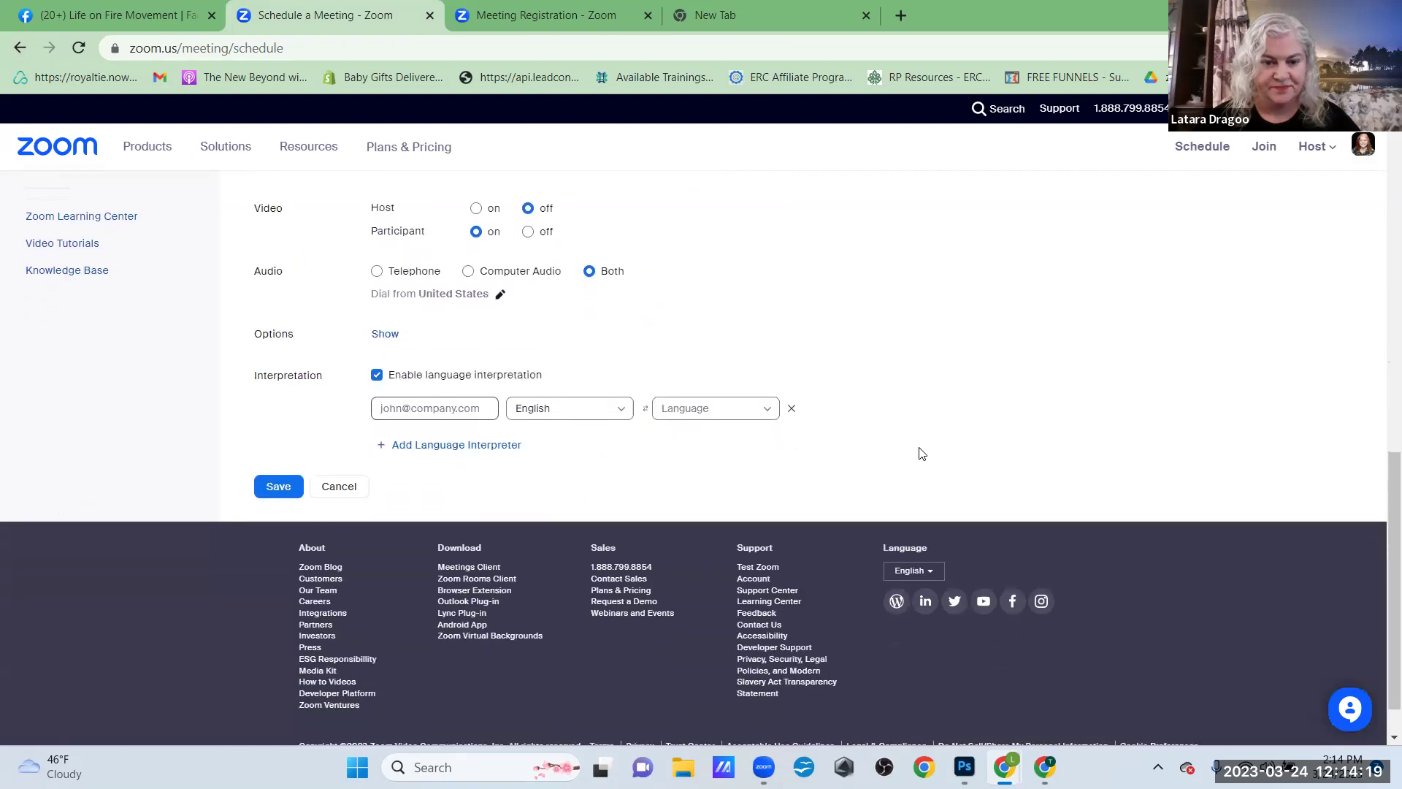
{"action": "scroll", "coordinate": [921, 453], "scroll_direction": "up", "scroll_amount": 1}
{"action": "scroll", "coordinate": [898, 382], "scroll_direction": "up", "scroll_amount": 10}
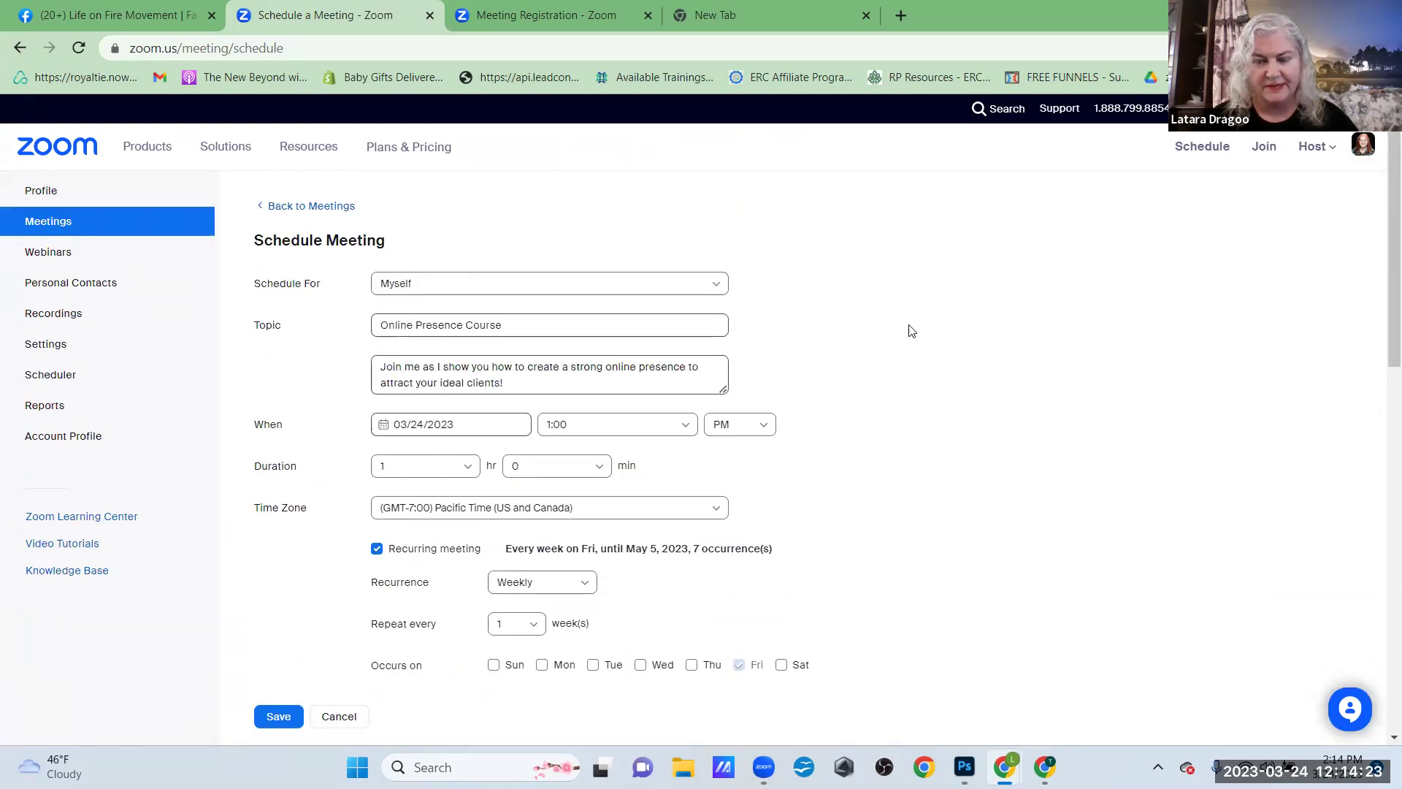
{"action": "scroll", "coordinate": [847, 438], "scroll_direction": "down", "scroll_amount": 10}
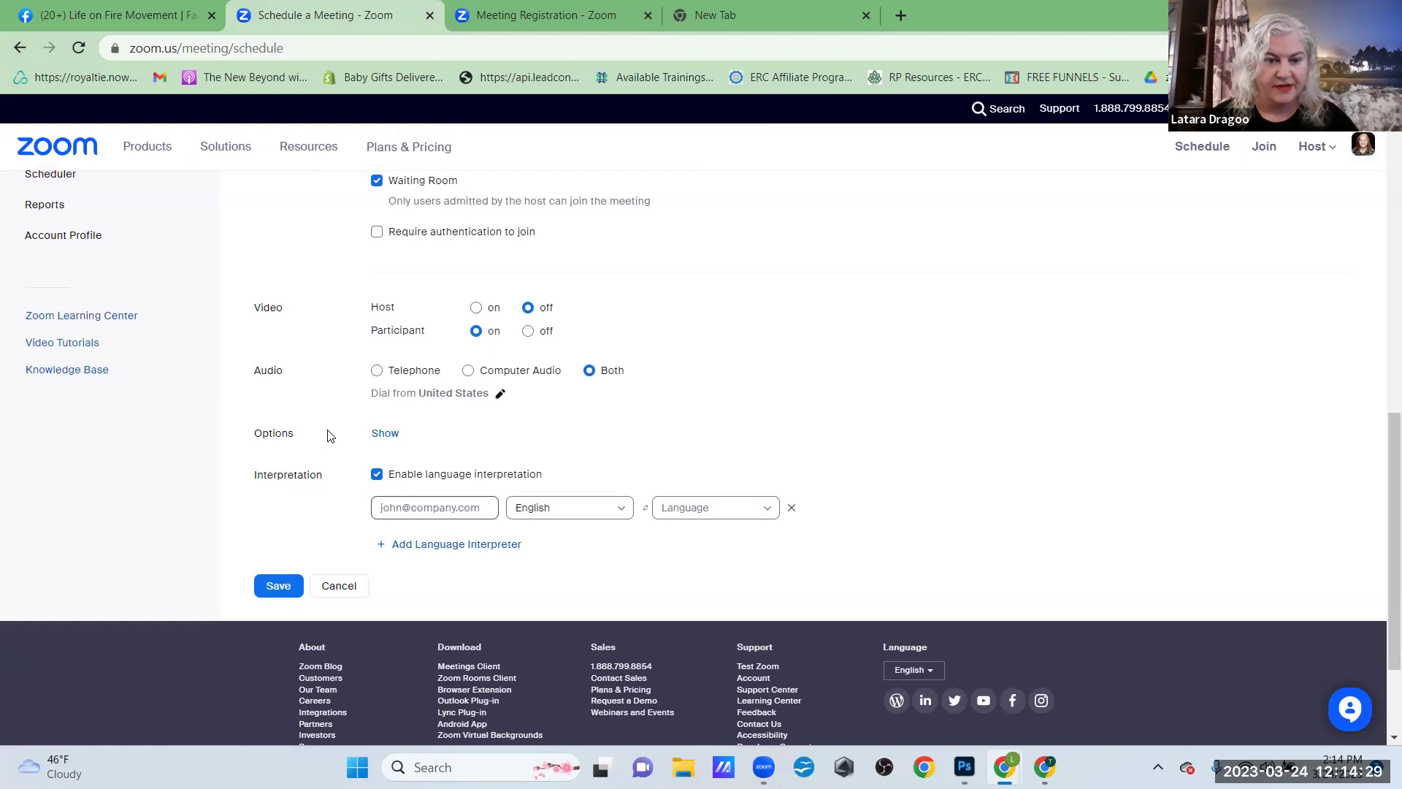
{"action": "scroll", "coordinate": [270, 222], "scroll_direction": "up", "scroll_amount": 2}
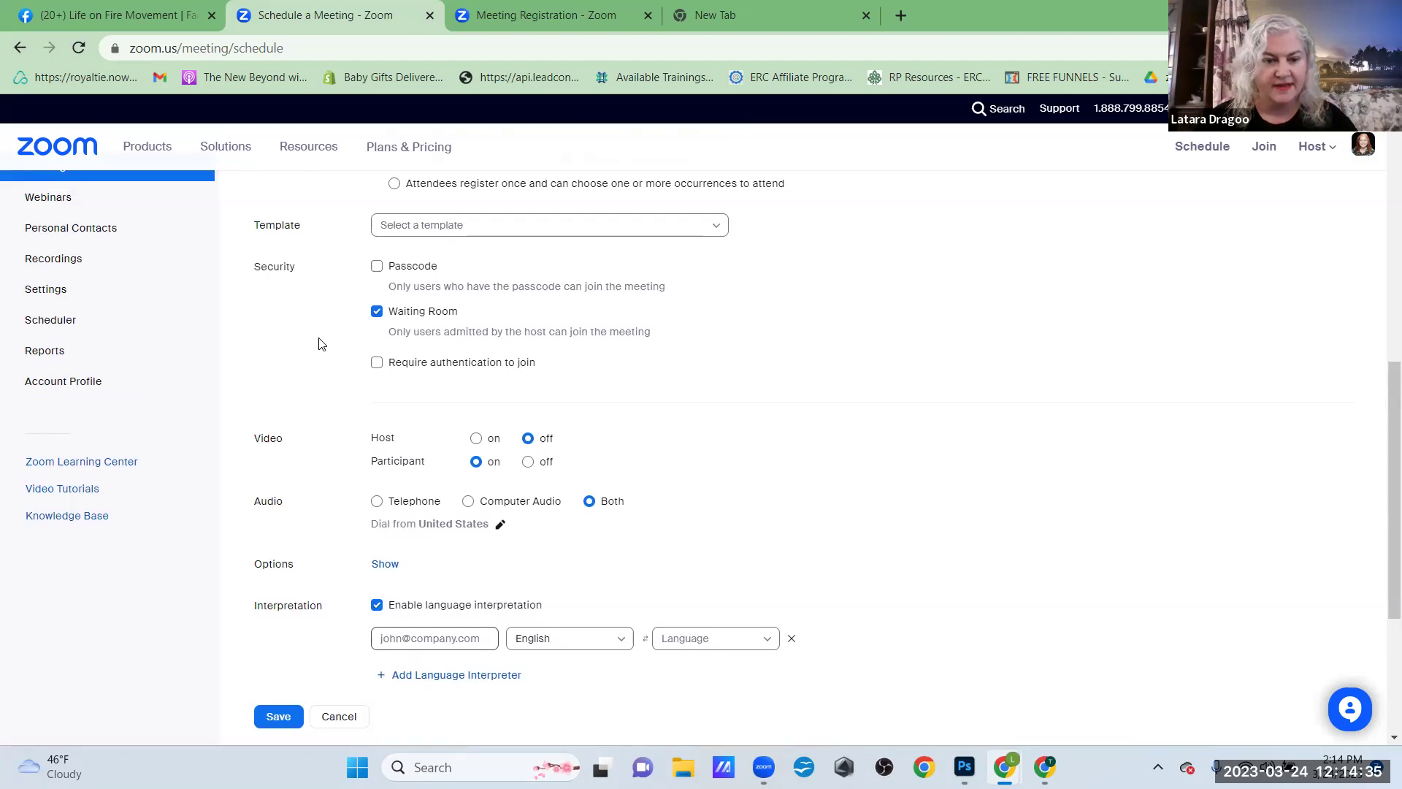
- Turn participant video off and expand the meeting options to check the mute upon entry and automatic recording settings
{"action": "scroll", "coordinate": [322, 344], "scroll_direction": "down", "scroll_amount": 2}
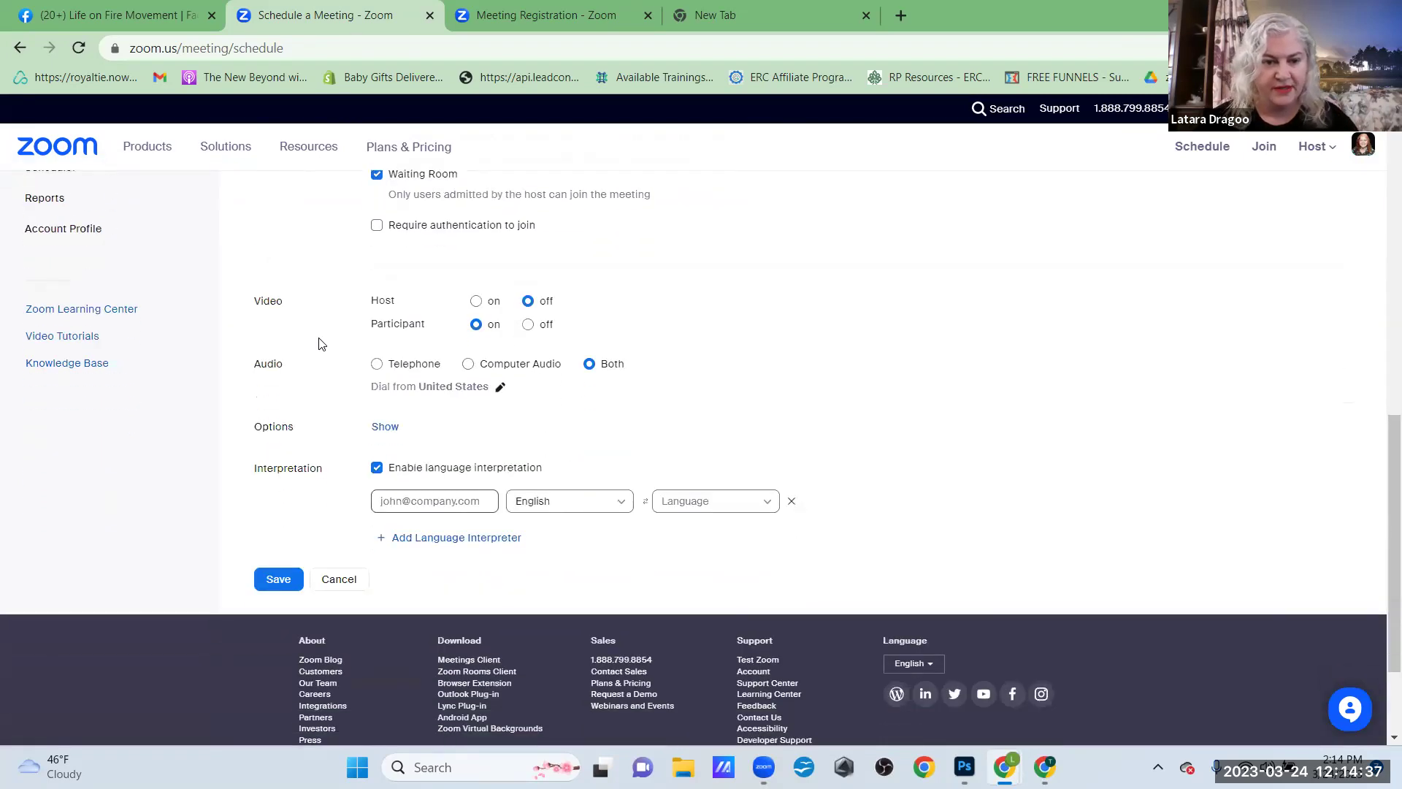
{"action": "left_click", "coordinate": [528, 325]}
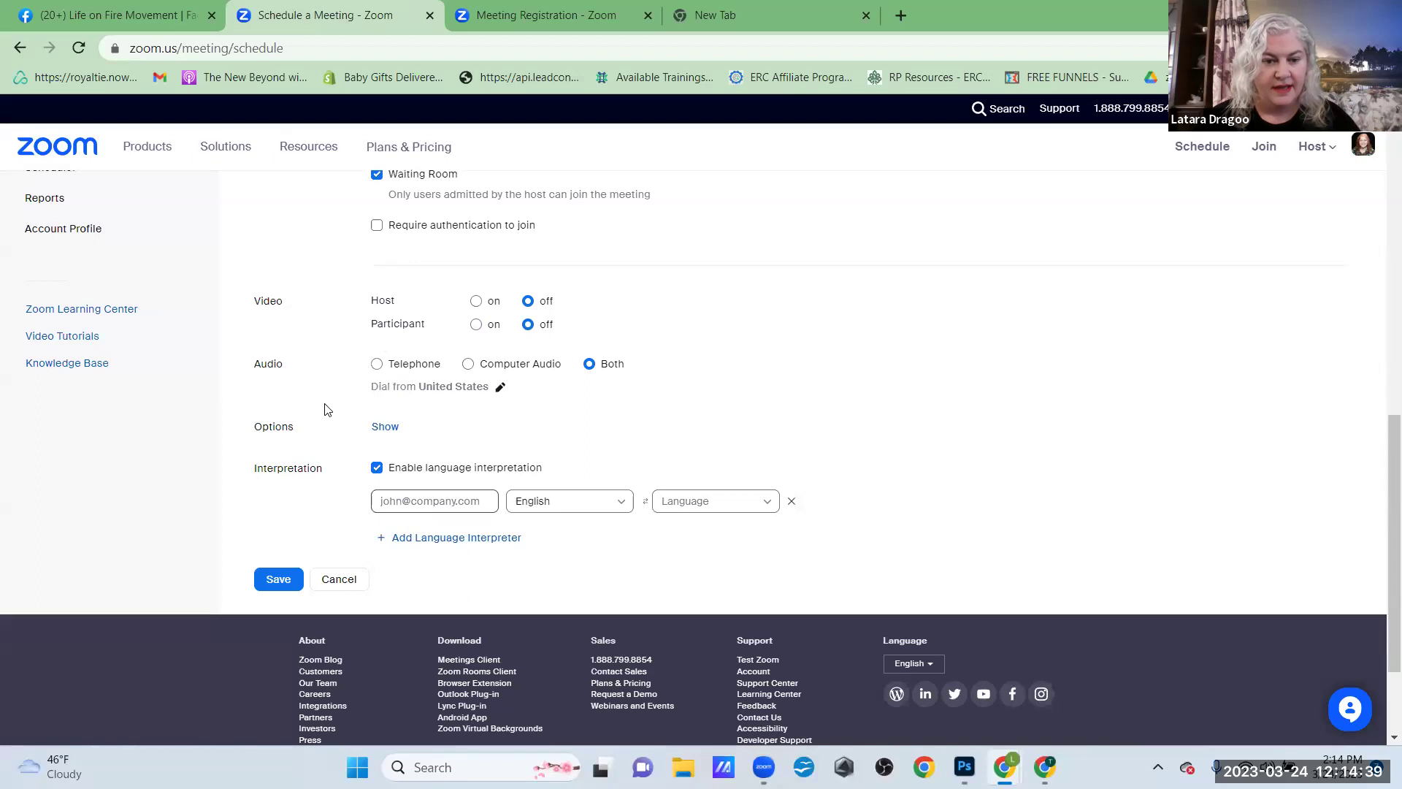
{"action": "left_click", "coordinate": [380, 432]}
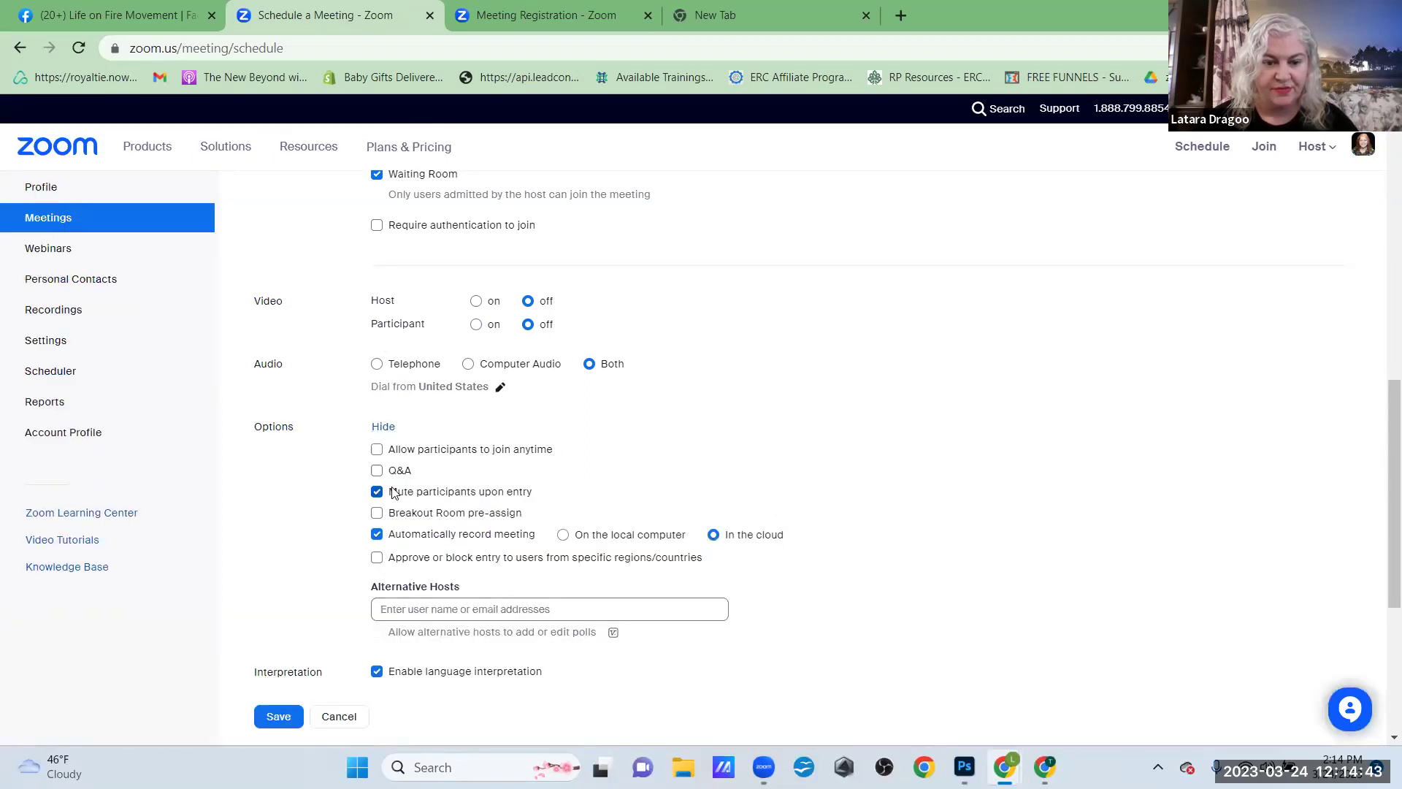
{"action": "left_click_drag", "start_coordinate": [395, 495], "coordinate": [534, 492]}
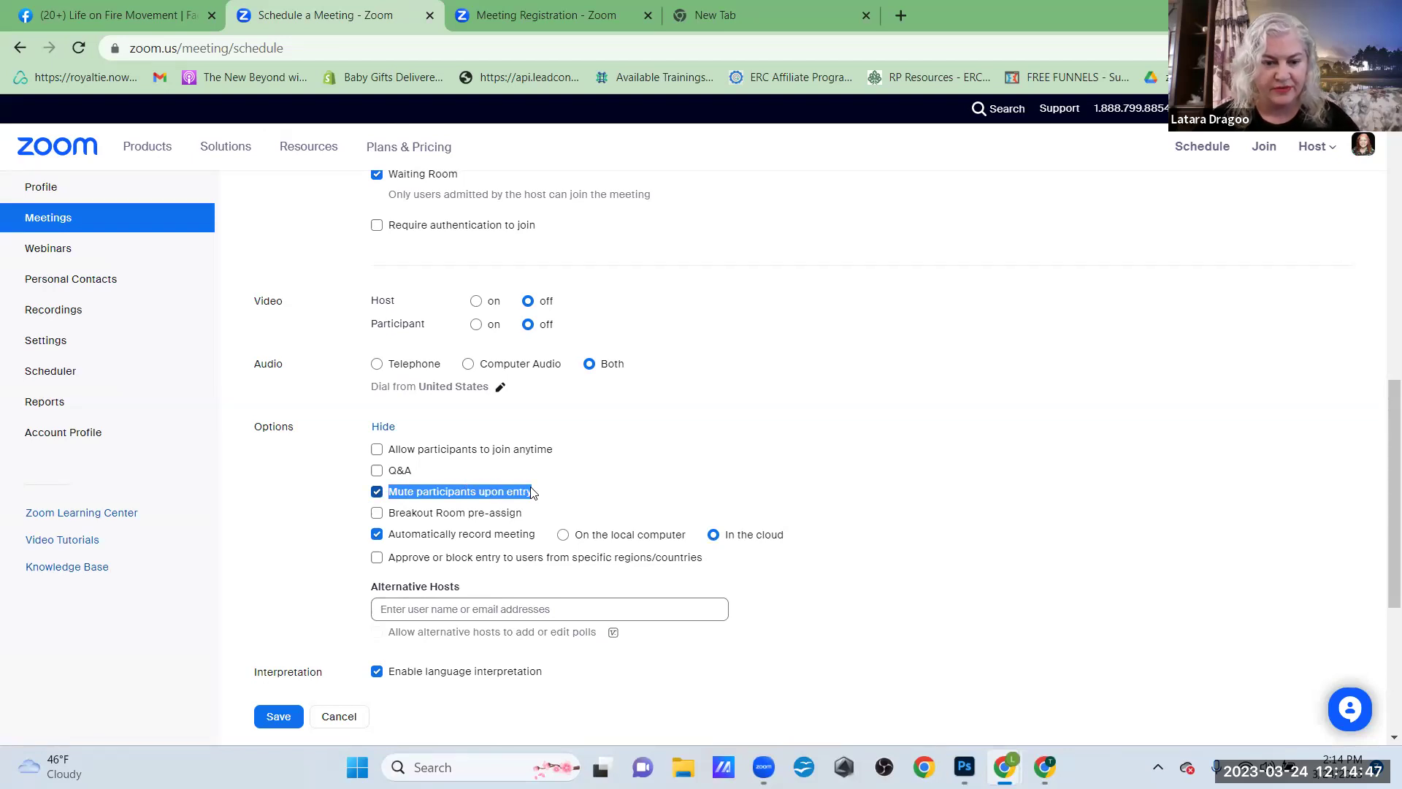
{"action": "left_click", "coordinate": [390, 535]}
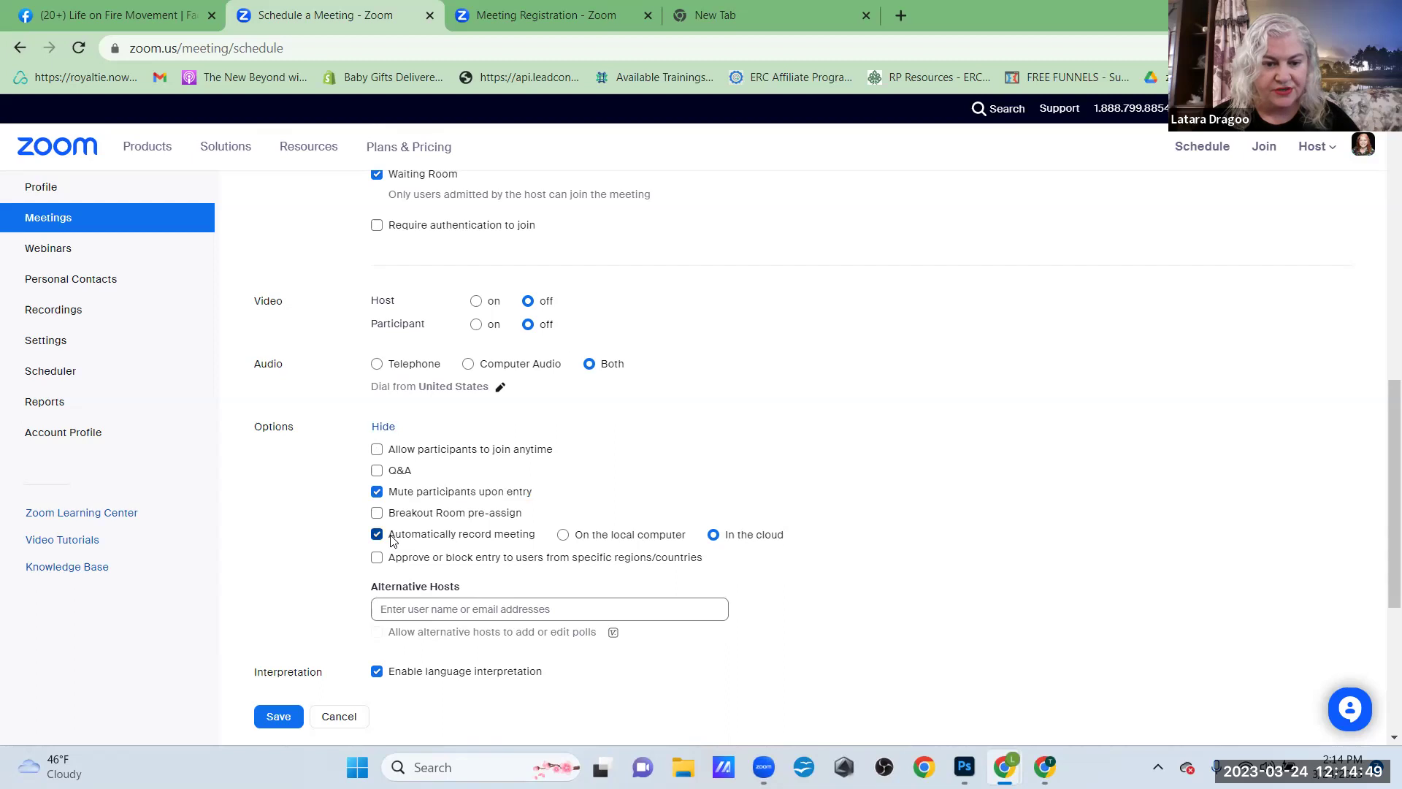
{"action": "left_click_drag", "start_coordinate": [392, 540], "coordinate": [534, 550]}
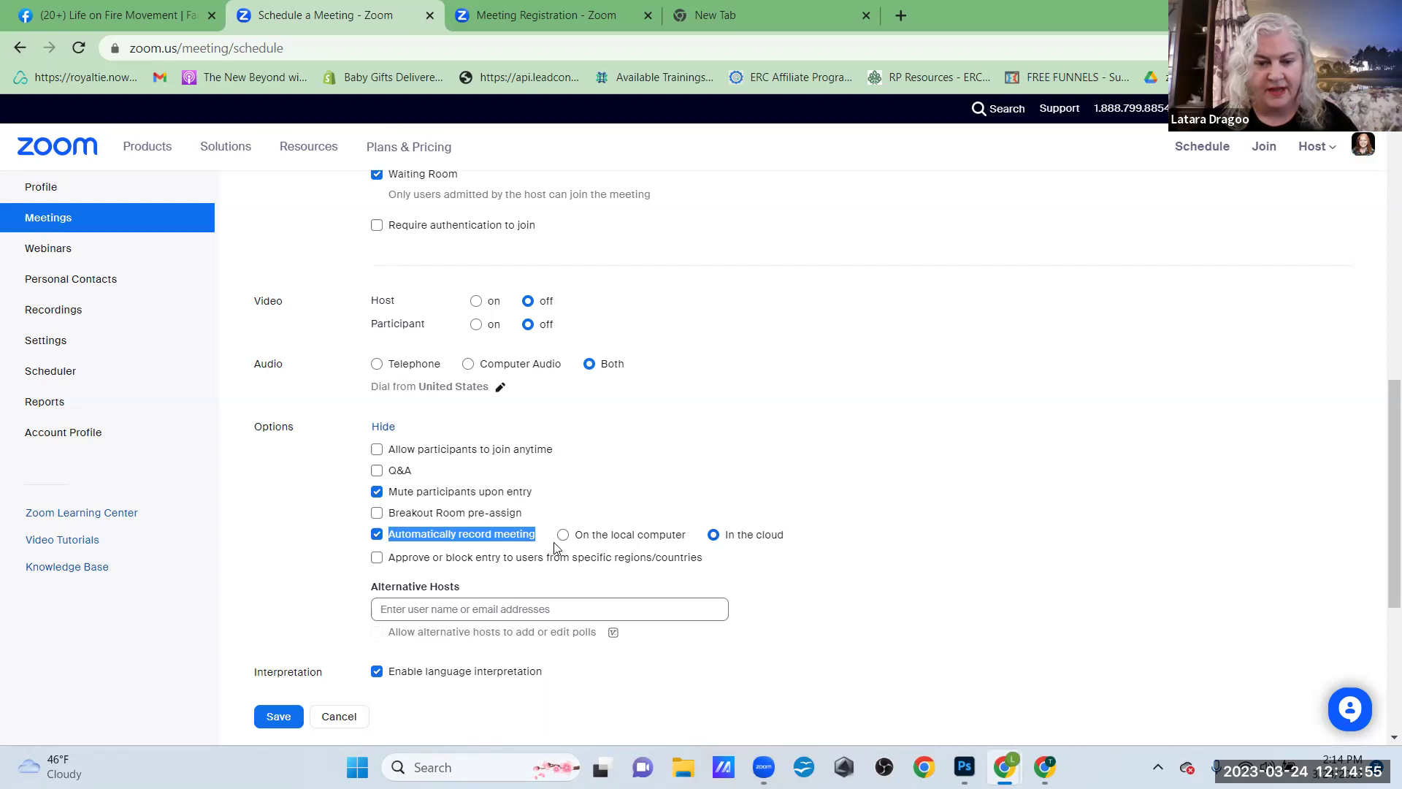
- Try switching the automatic recording location between the local computer and the cloud
{"action": "left_click", "coordinate": [563, 536]}
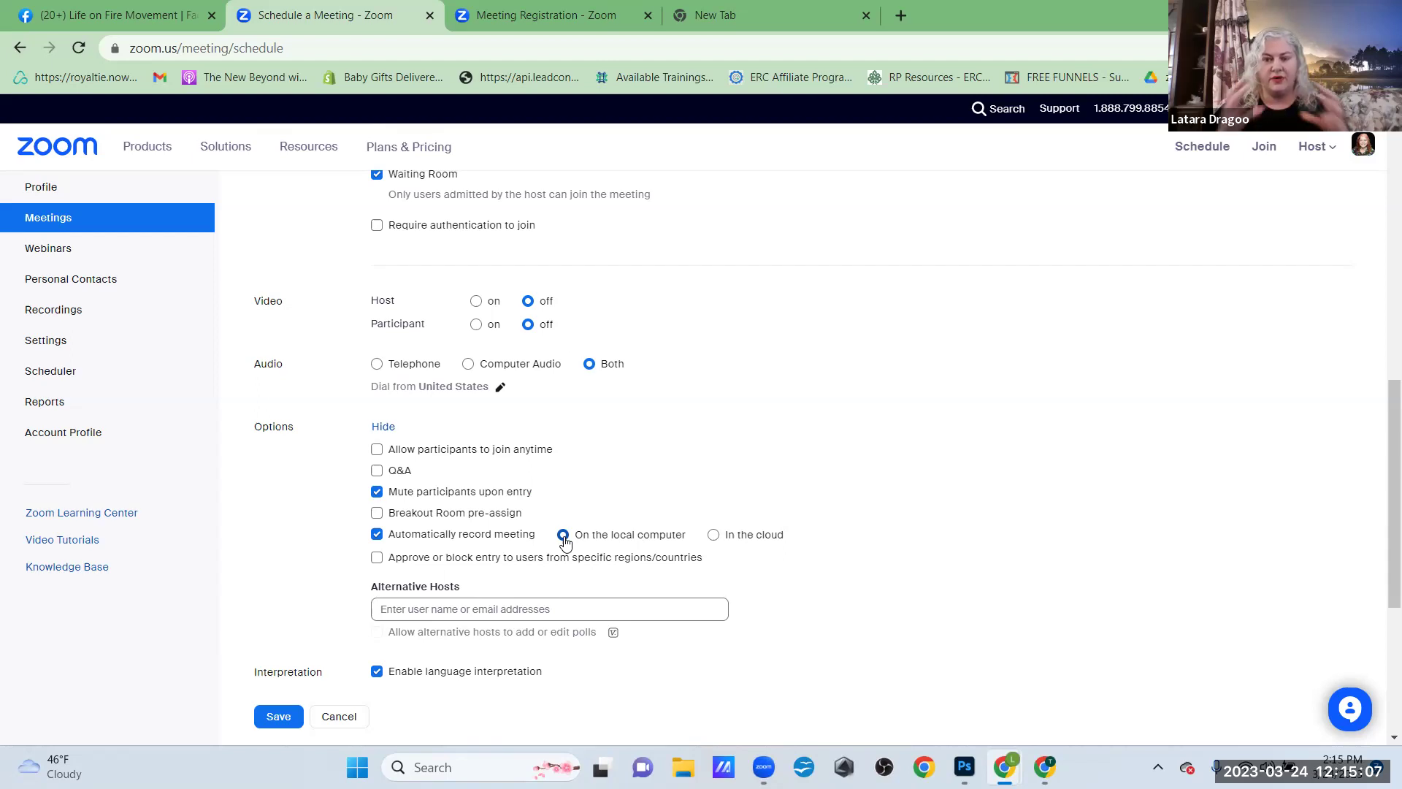
{"action": "left_click", "coordinate": [715, 537]}
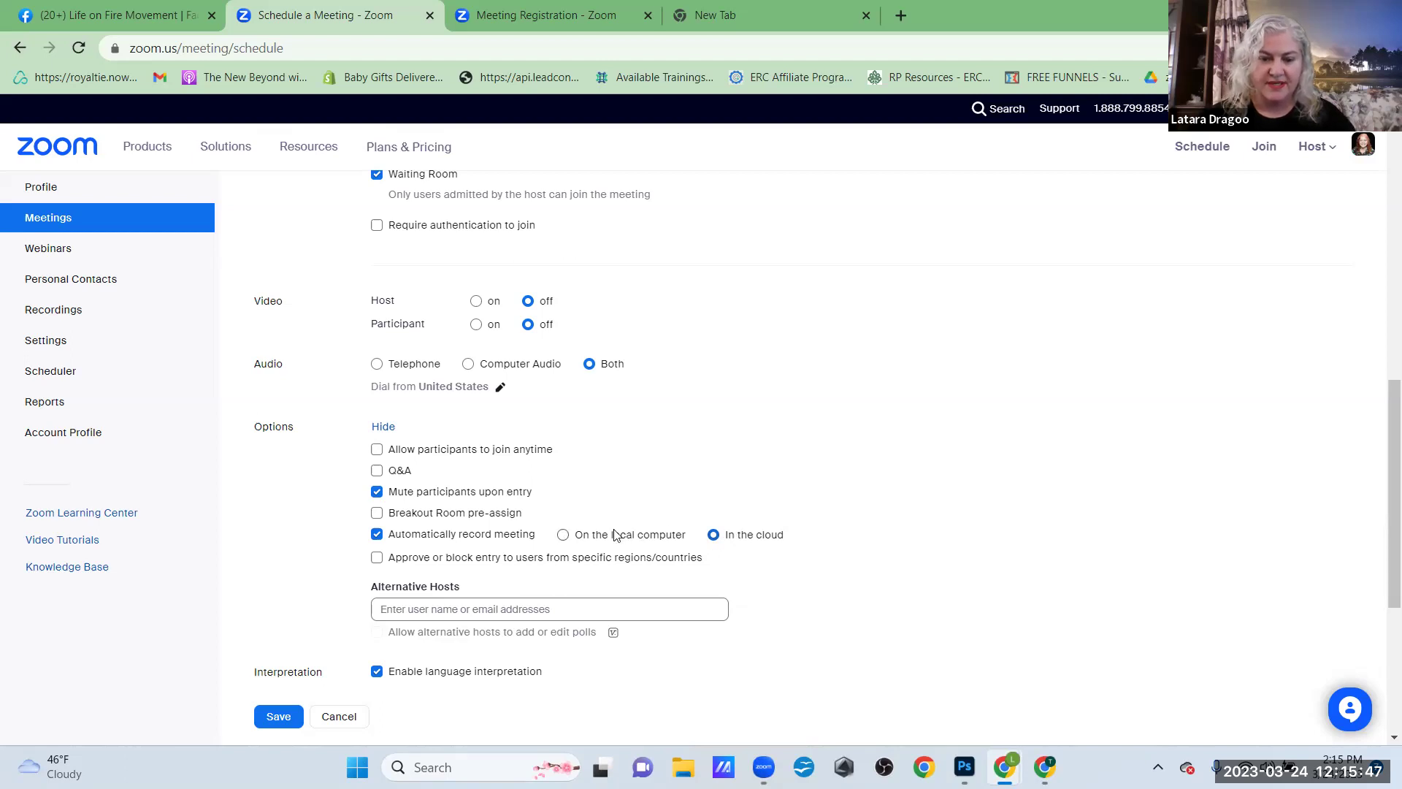
{"action": "left_click", "coordinate": [566, 537]}
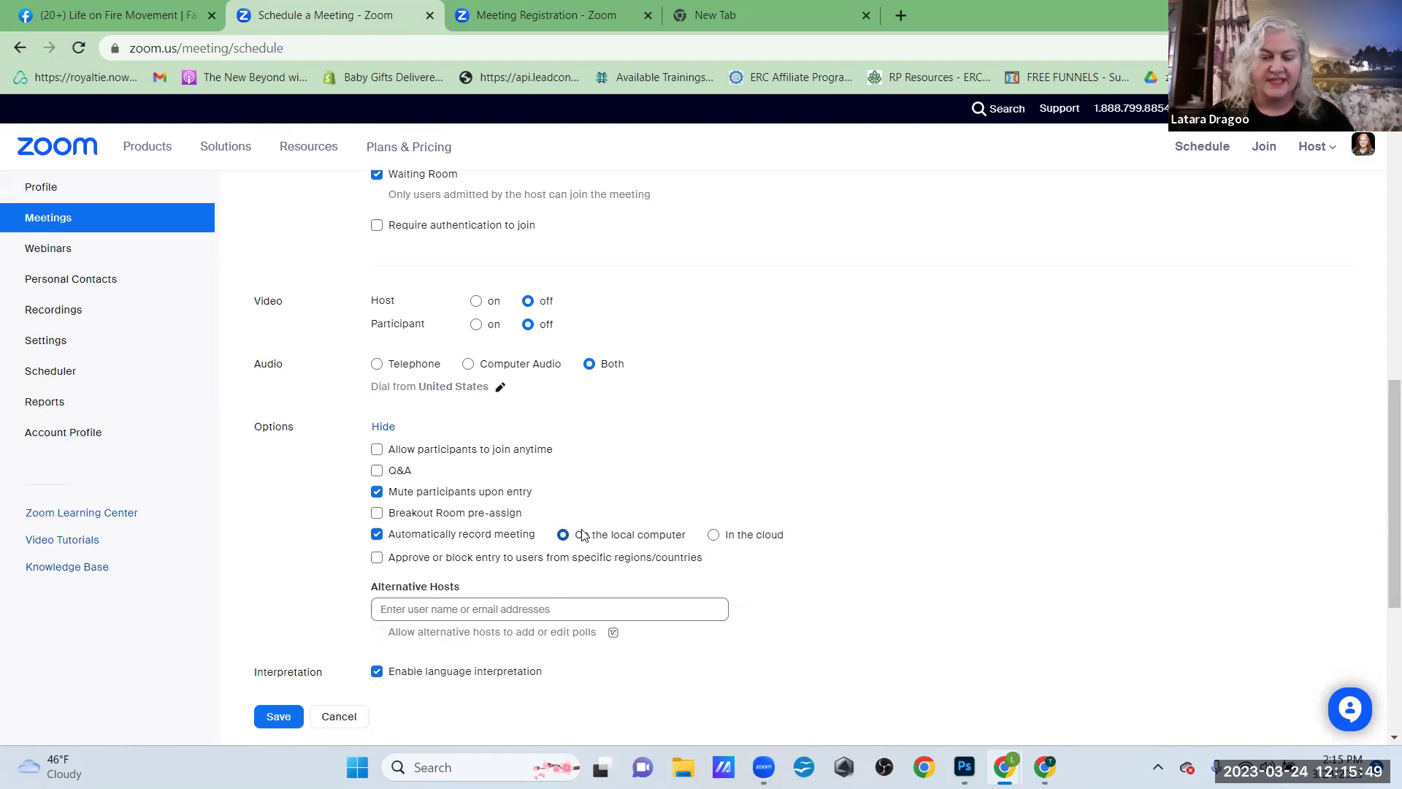
{"action": "left_click", "coordinate": [713, 537]}
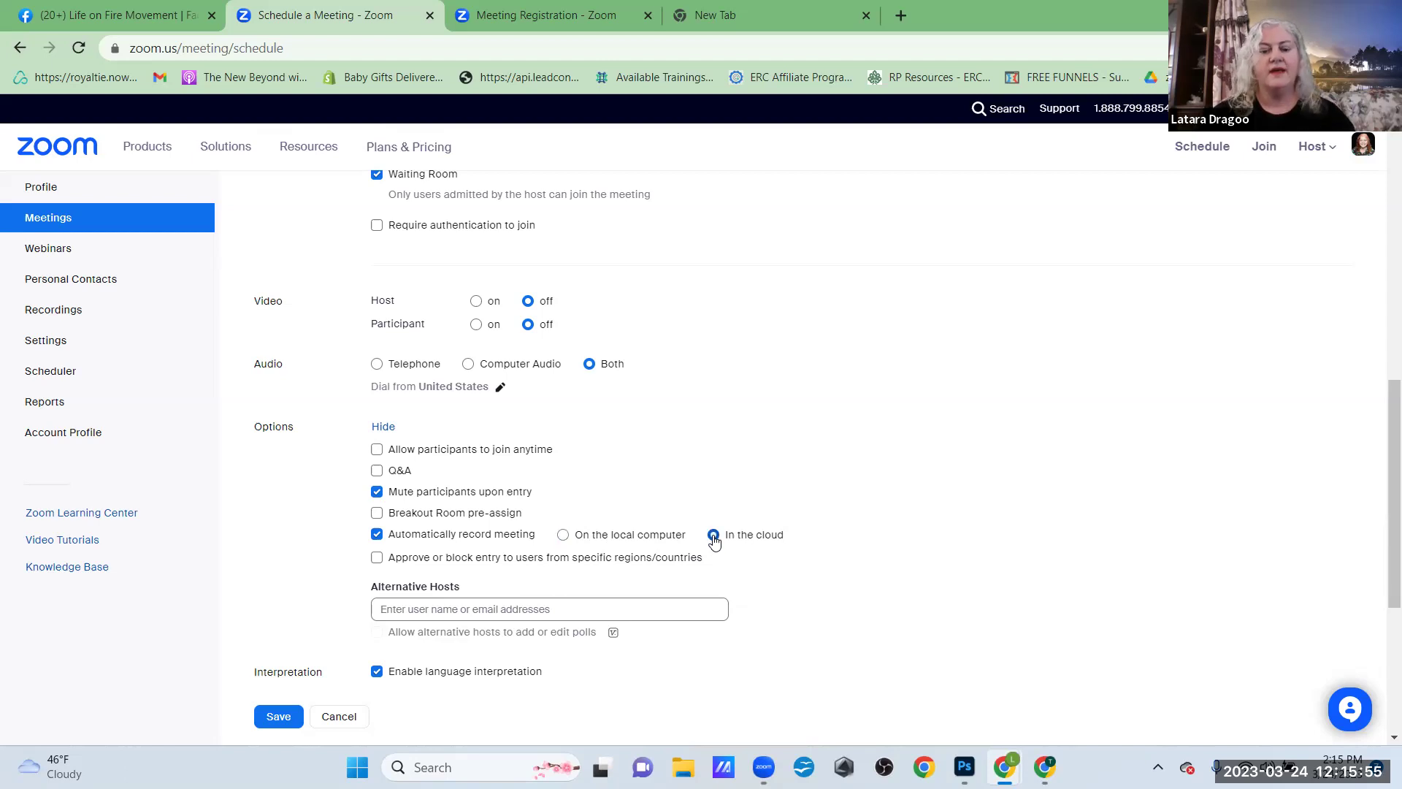
{"action": "left_click", "coordinate": [563, 537]}
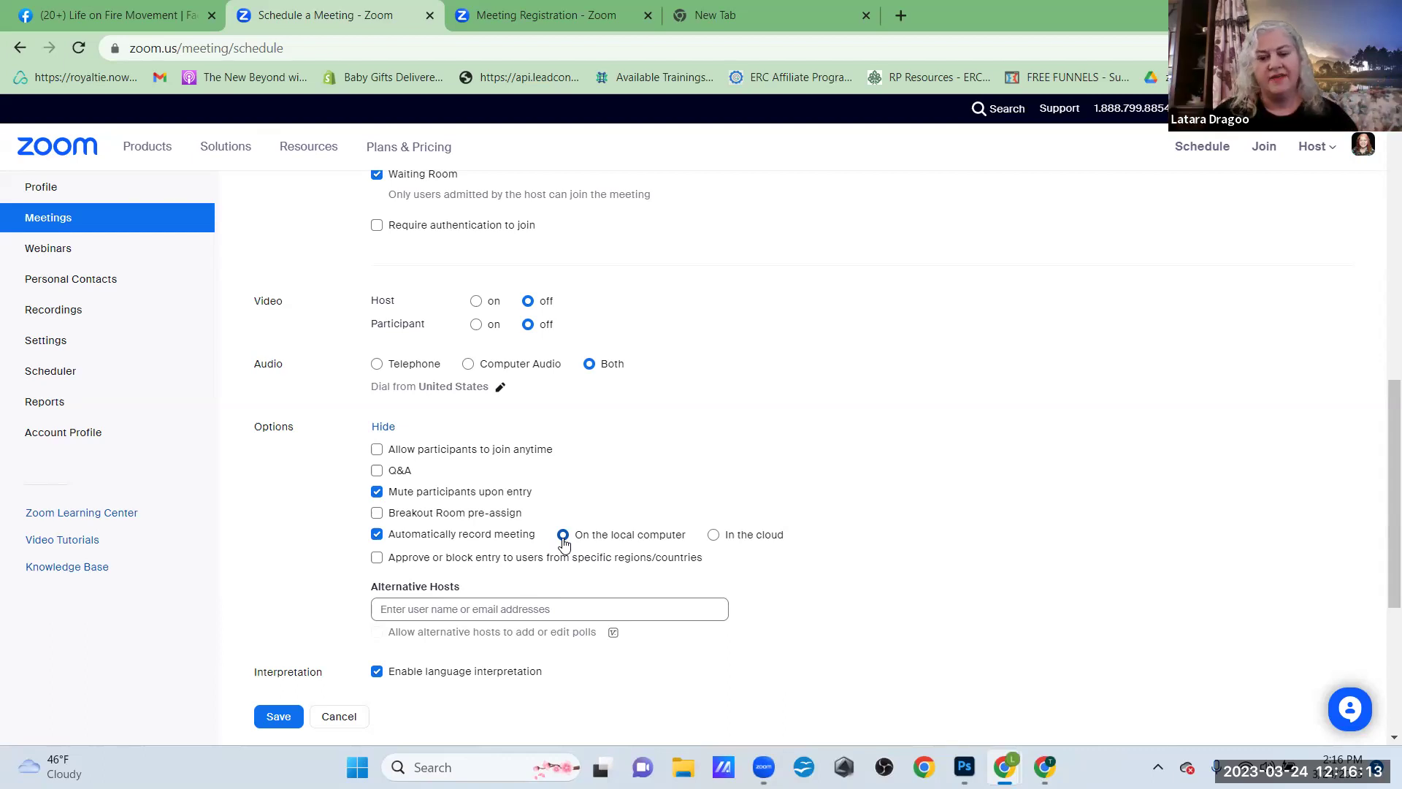
- Set the automatic recording to be stored in the cloud and save the meeting
{"action": "left_click", "coordinate": [713, 536]}
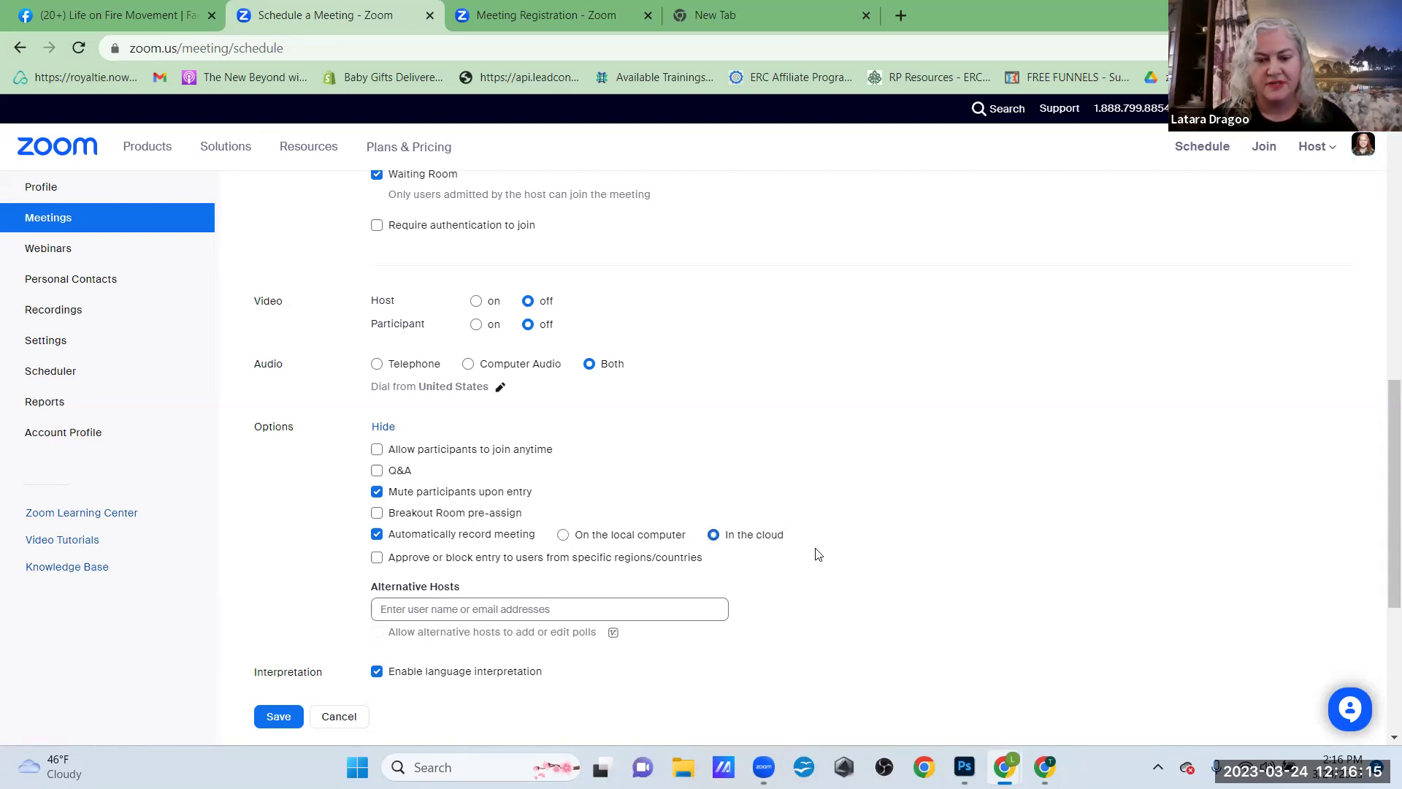
{"action": "scroll", "coordinate": [816, 553], "scroll_direction": "down", "scroll_amount": 3}
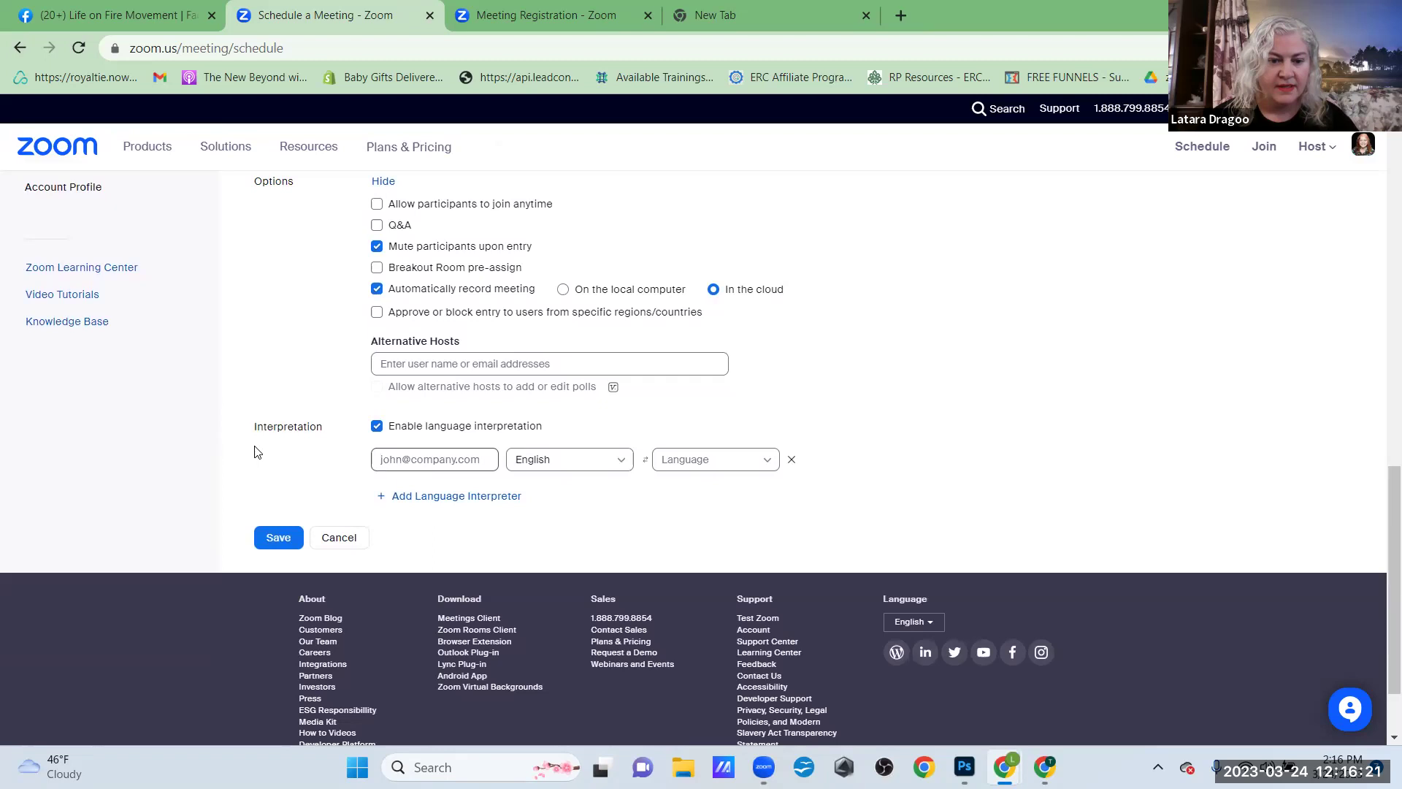
{"action": "left_click", "coordinate": [281, 539]}
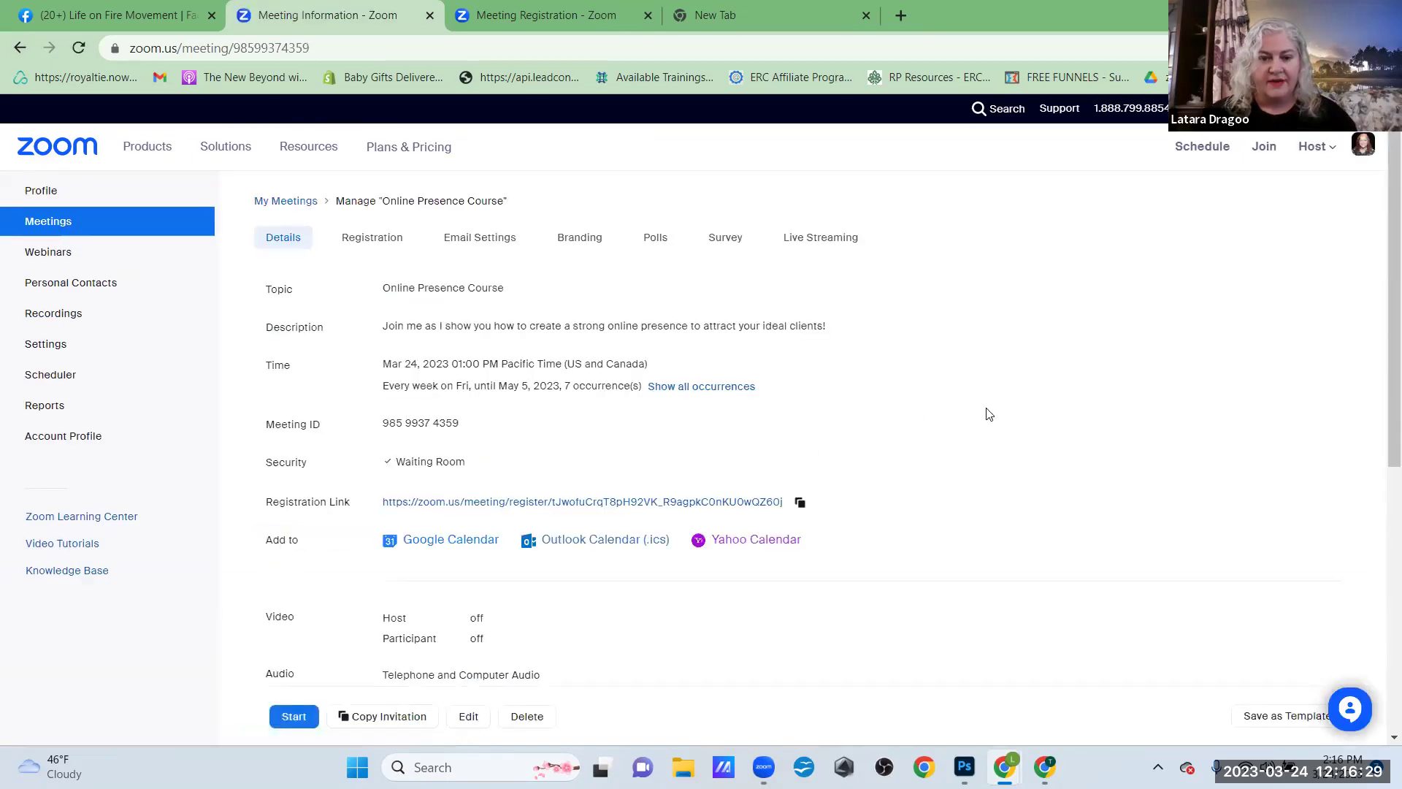
- Open the meeting's registration link and review the topic, session dates and registrant fields on the page
{"action": "left_click", "coordinate": [537, 503]}
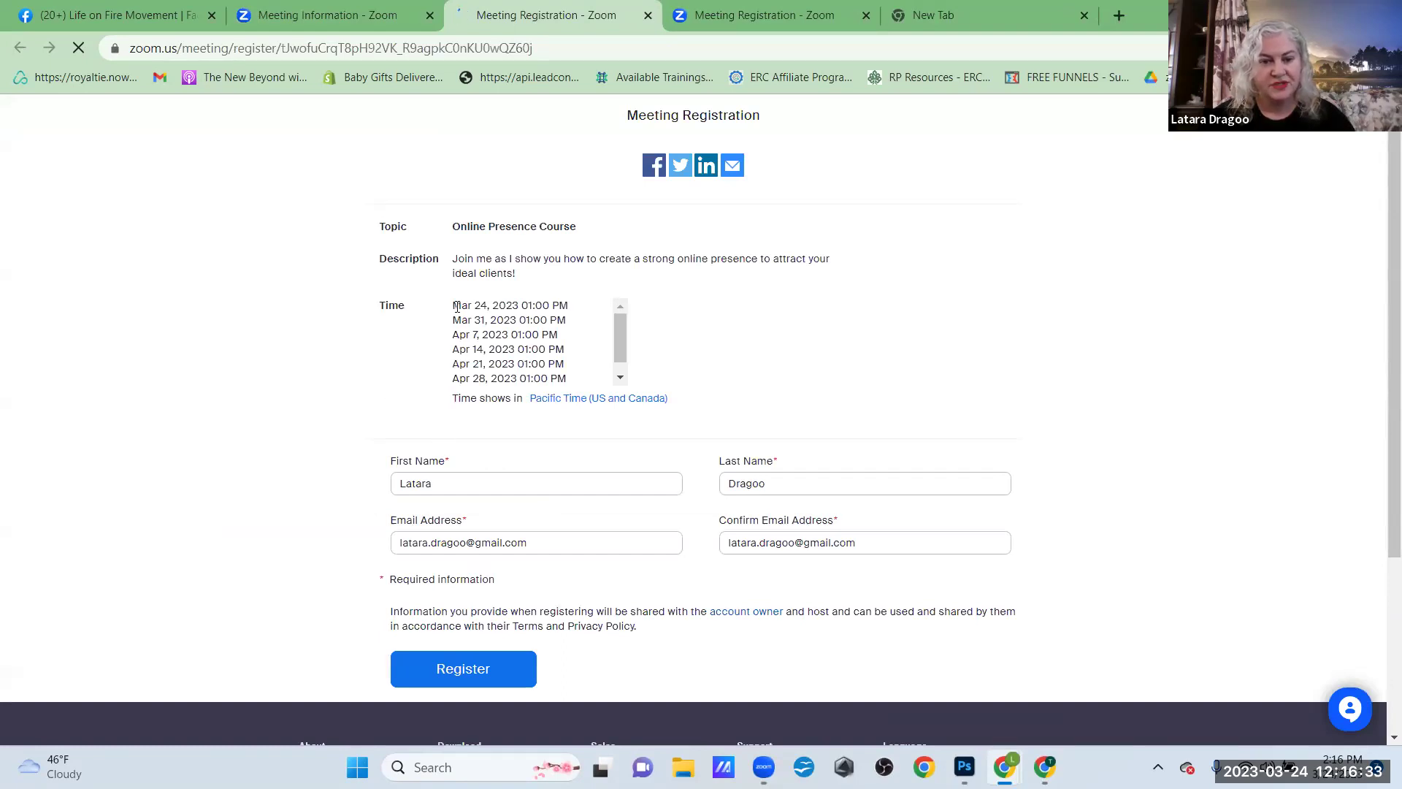
{"action": "left_click_drag", "start_coordinate": [456, 307], "coordinate": [485, 400]}
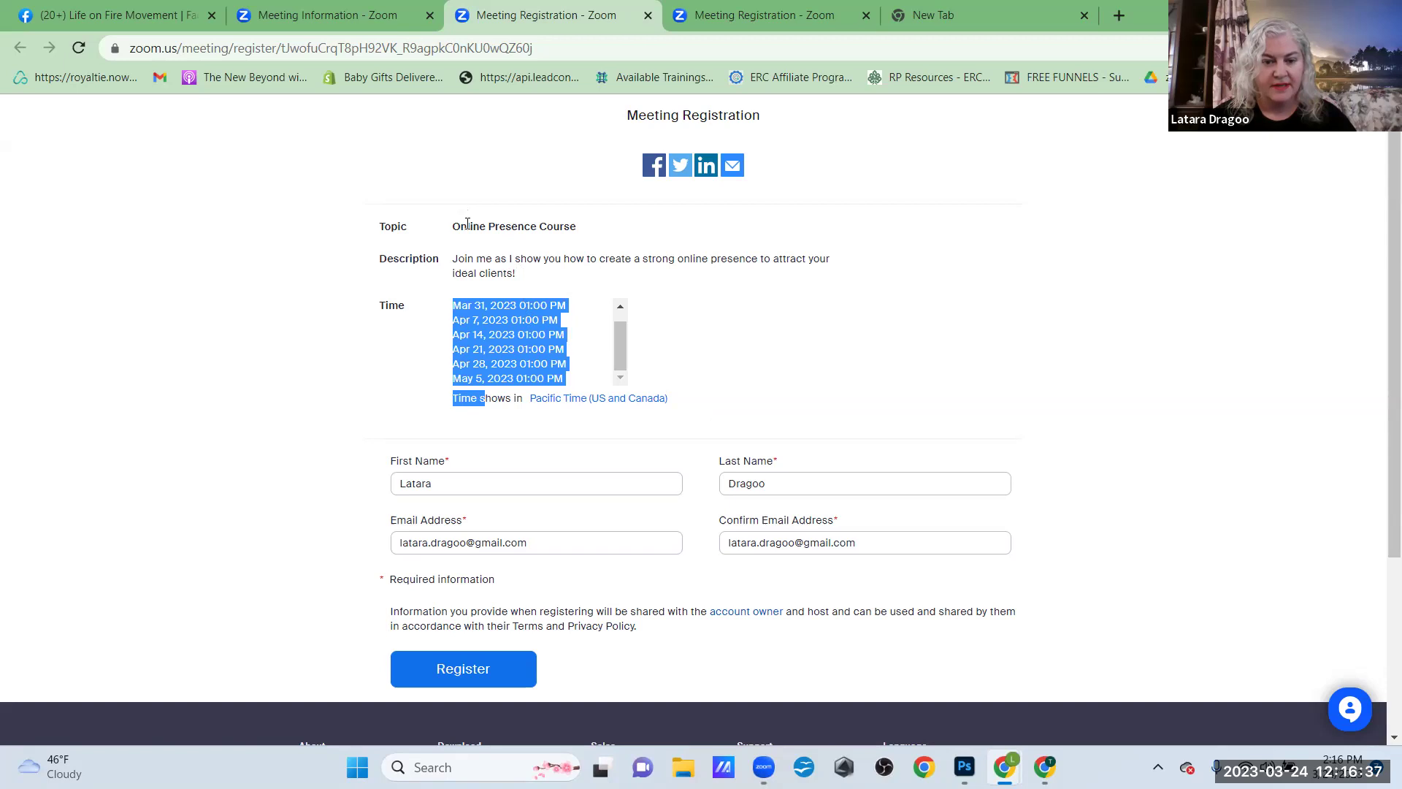
{"action": "left_click_drag", "start_coordinate": [460, 227], "coordinate": [582, 224]}
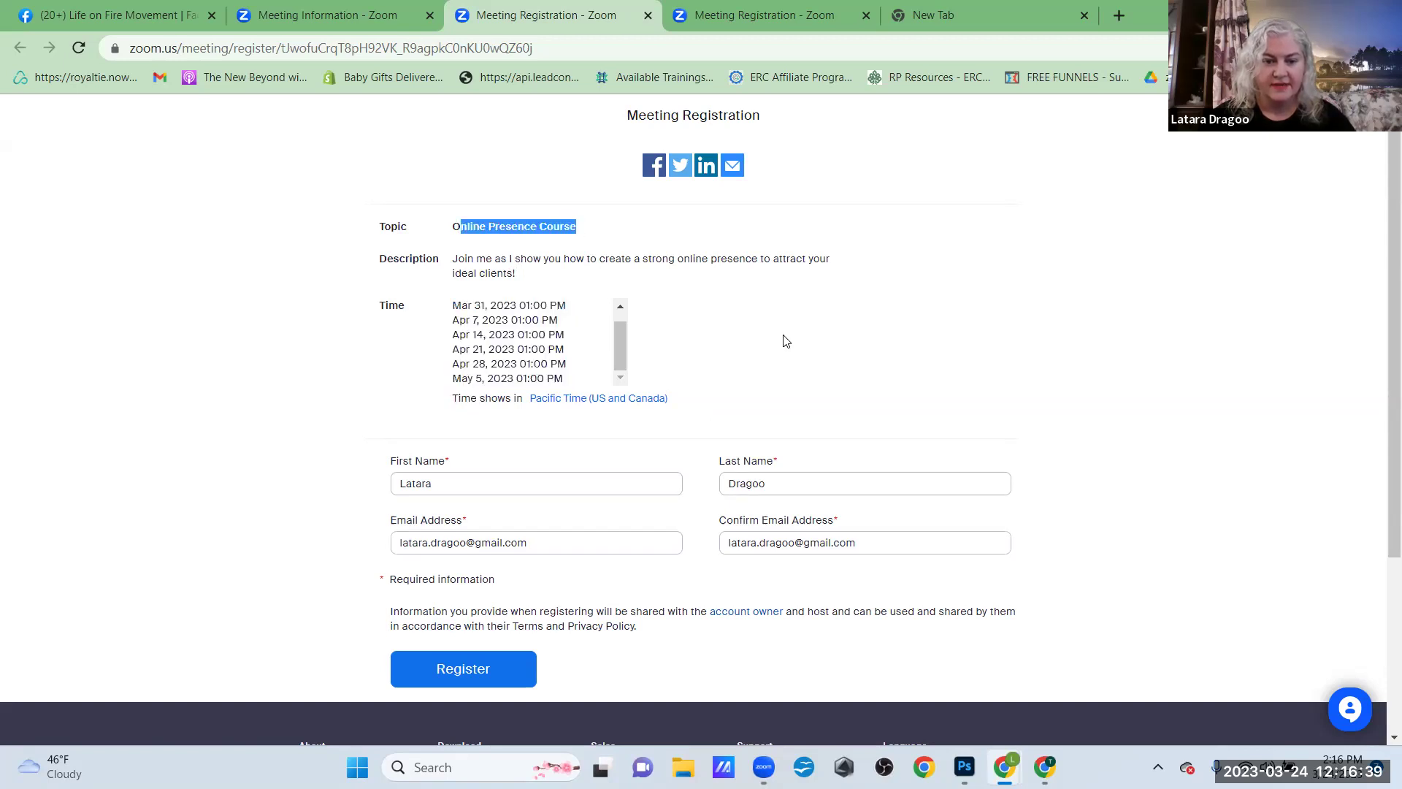
{"action": "scroll", "coordinate": [783, 343], "scroll_direction": "down", "scroll_amount": 1}
{"action": "left_click_drag", "start_coordinate": [354, 401], "coordinate": [974, 485]}
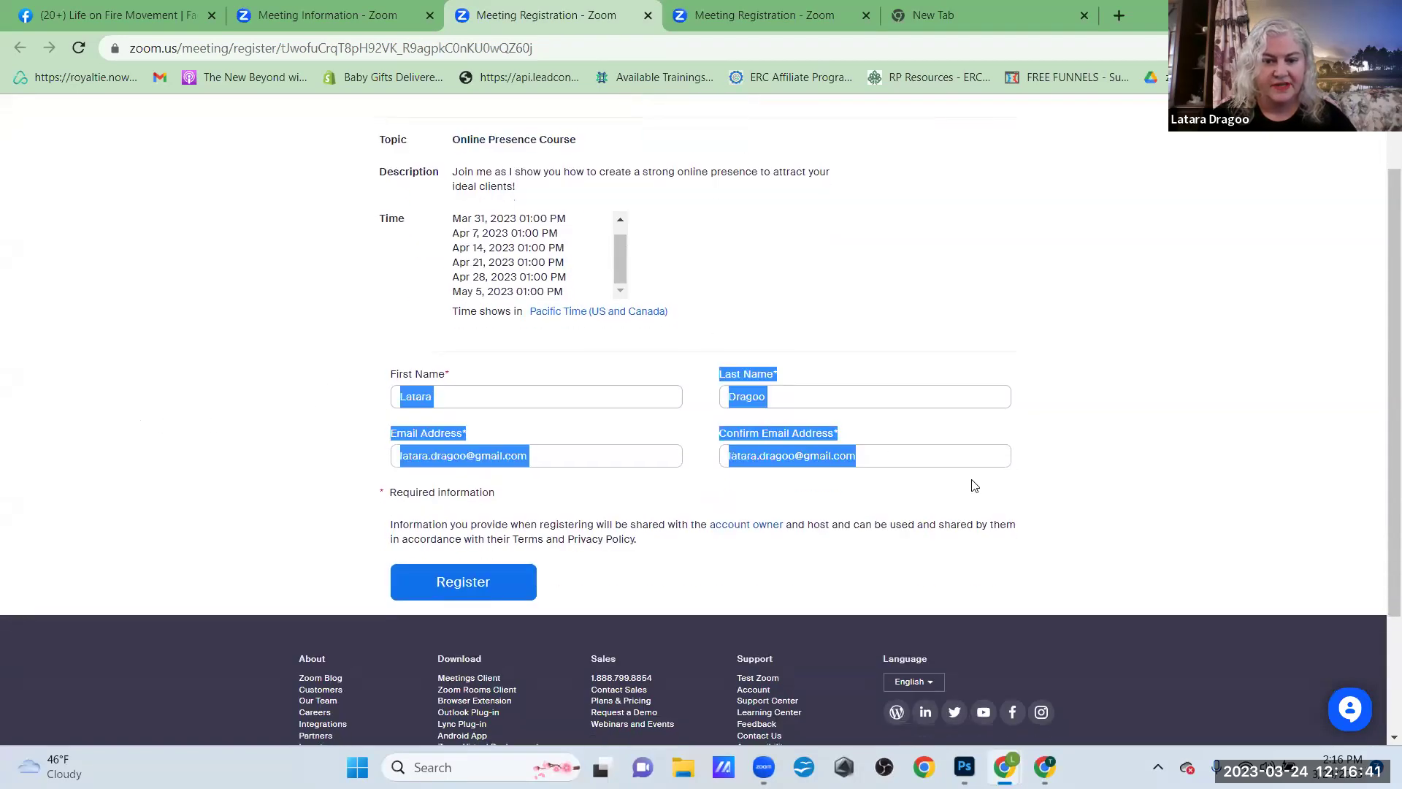
- Upload the image "Copy of A voice presentation" from Downloads as the branding banner of the Online Presence Course meeting
{"action": "left_click", "coordinate": [332, 21]}
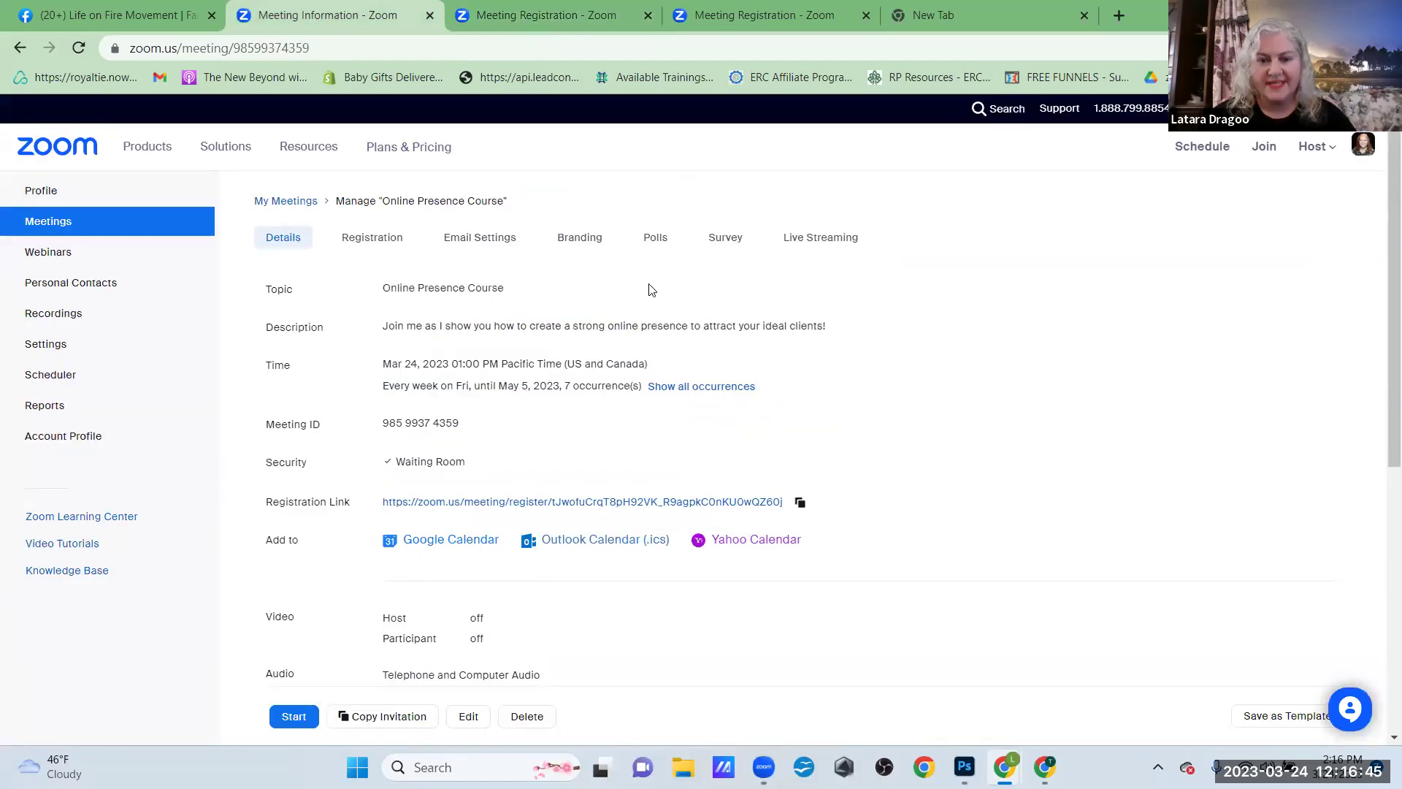
{"action": "left_click", "coordinate": [575, 241]}
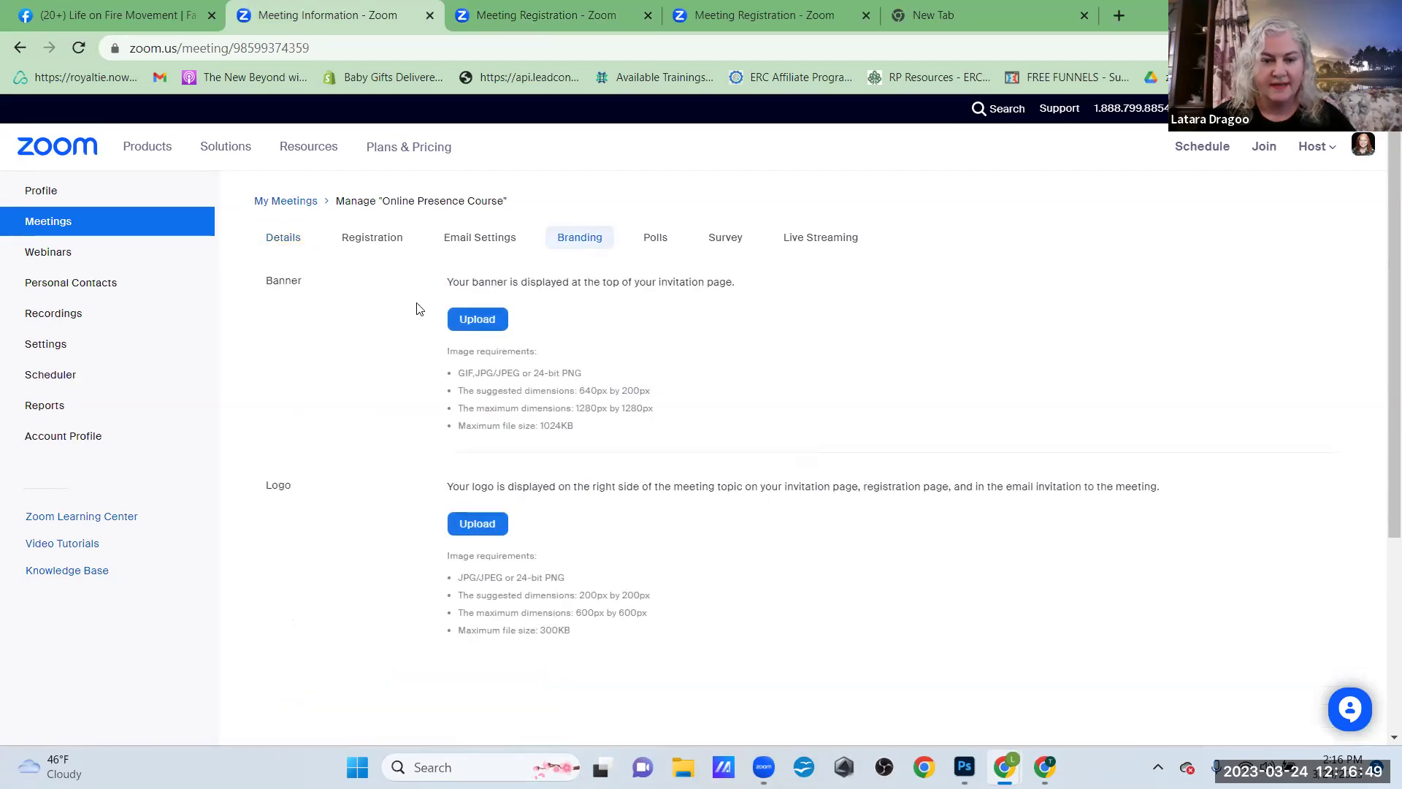
{"action": "left_click", "coordinate": [483, 321]}
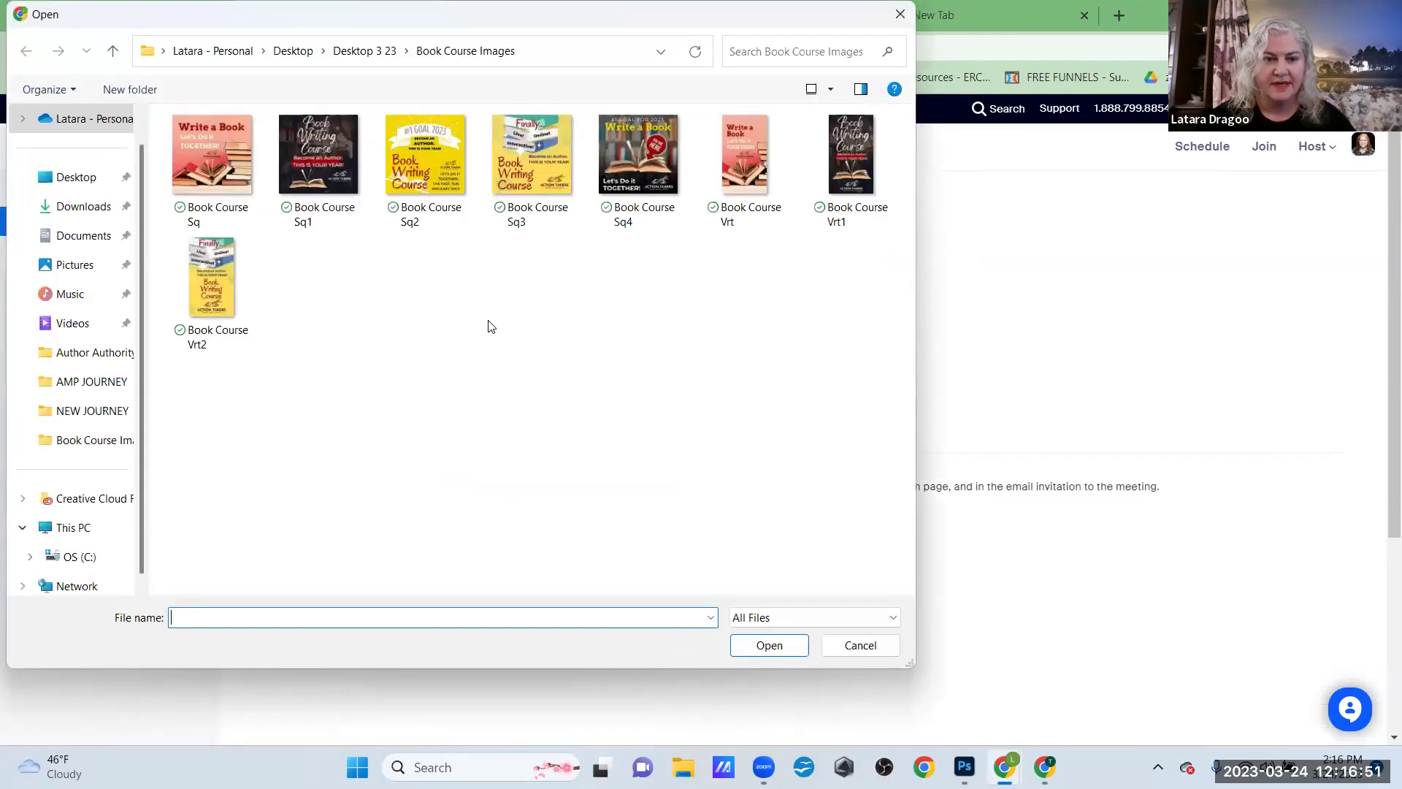
{"action": "left_click", "coordinate": [65, 209]}
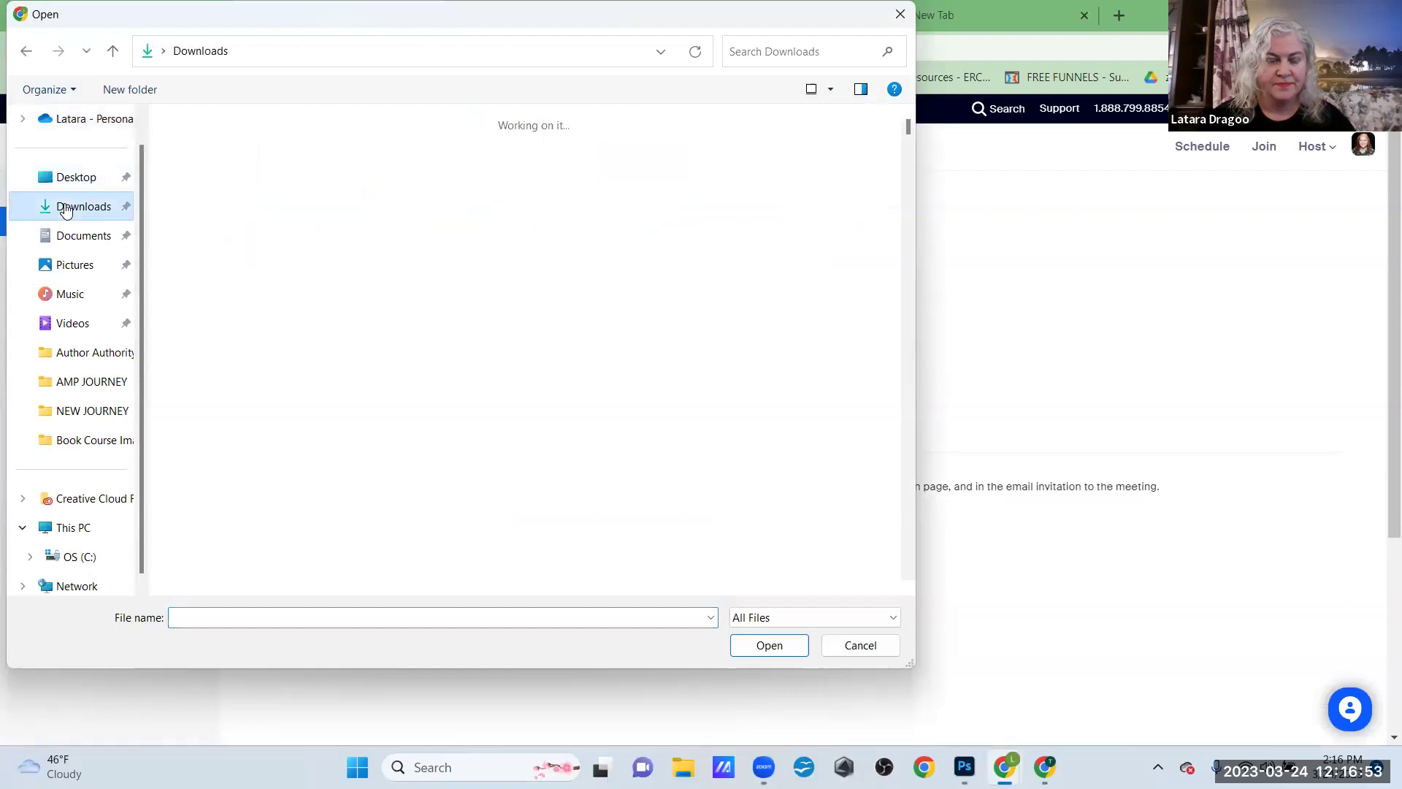
{"action": "scroll", "coordinate": [378, 202], "scroll_direction": "down", "scroll_amount": 3}
{"action": "scroll", "coordinate": [378, 202], "scroll_direction": "down", "scroll_amount": 5}
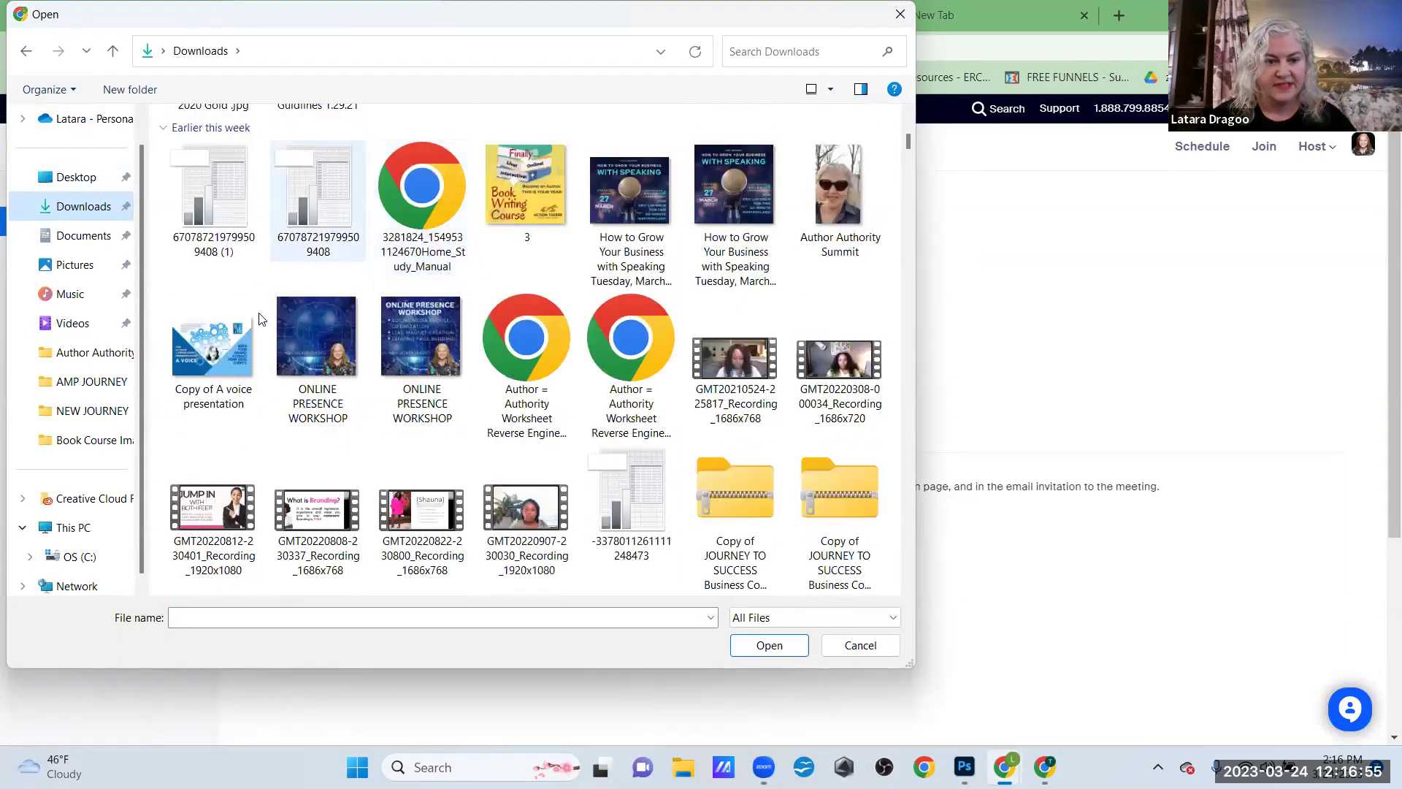
{"action": "left_click", "coordinate": [219, 350]}
{"action": "left_click", "coordinate": [762, 651]}
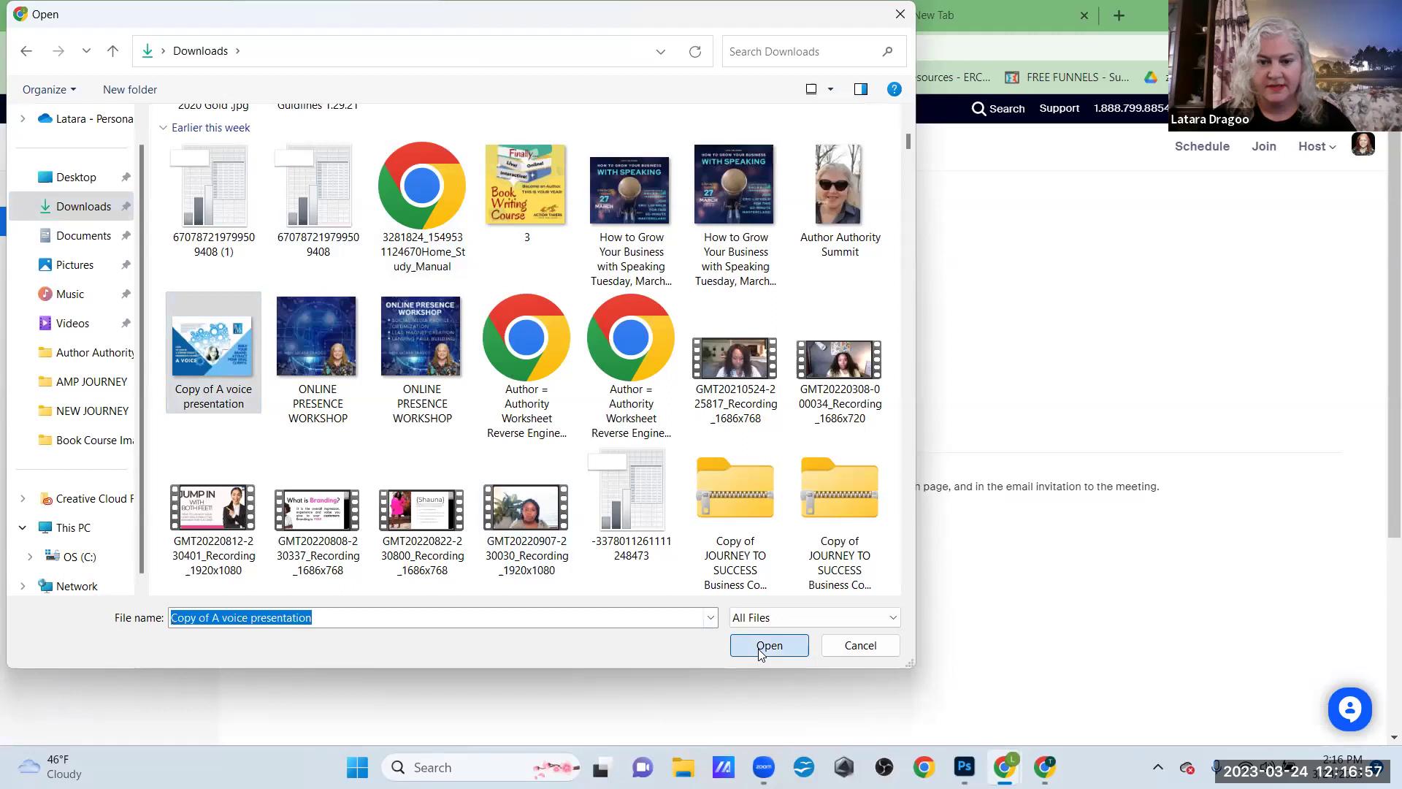
{"action": "scroll", "coordinate": [759, 654], "scroll_direction": "down", "scroll_amount": 5}
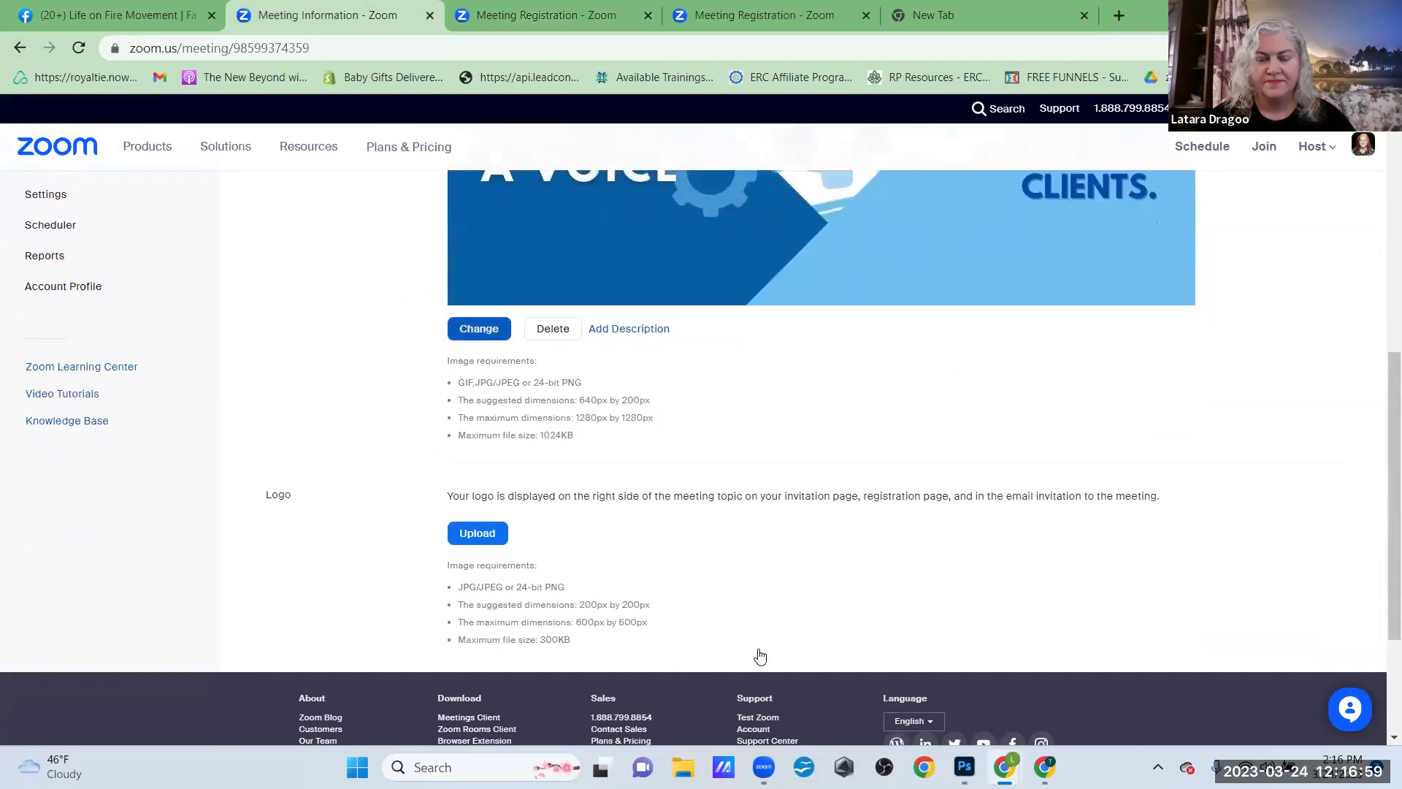
{"action": "scroll", "coordinate": [759, 655], "scroll_direction": "up", "scroll_amount": 2}
- Upload the "Journey QR" image from the Desktop folder as the meeting's branding logo
{"action": "scroll", "coordinate": [760, 655], "scroll_direction": "down", "scroll_amount": 3}
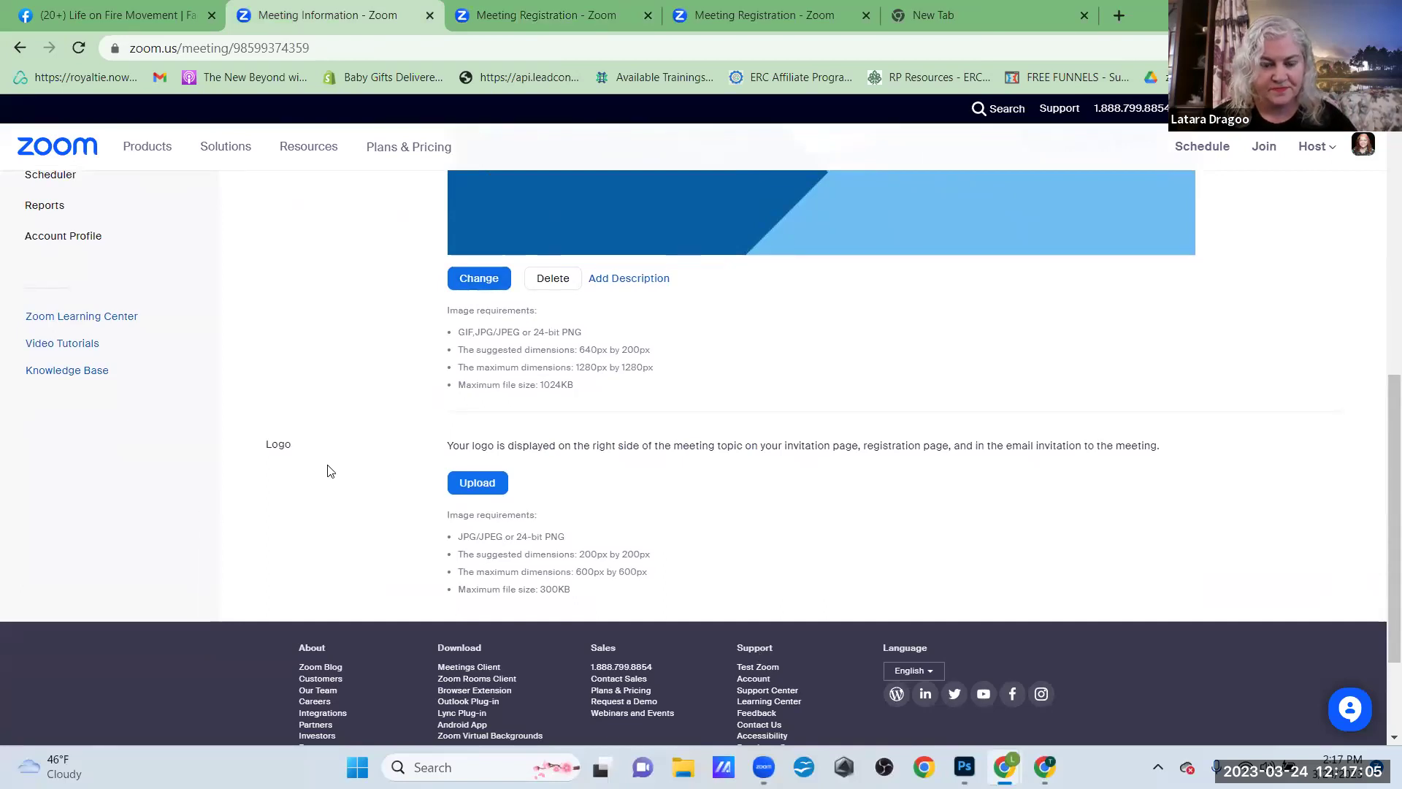
{"action": "left_click", "coordinate": [475, 487]}
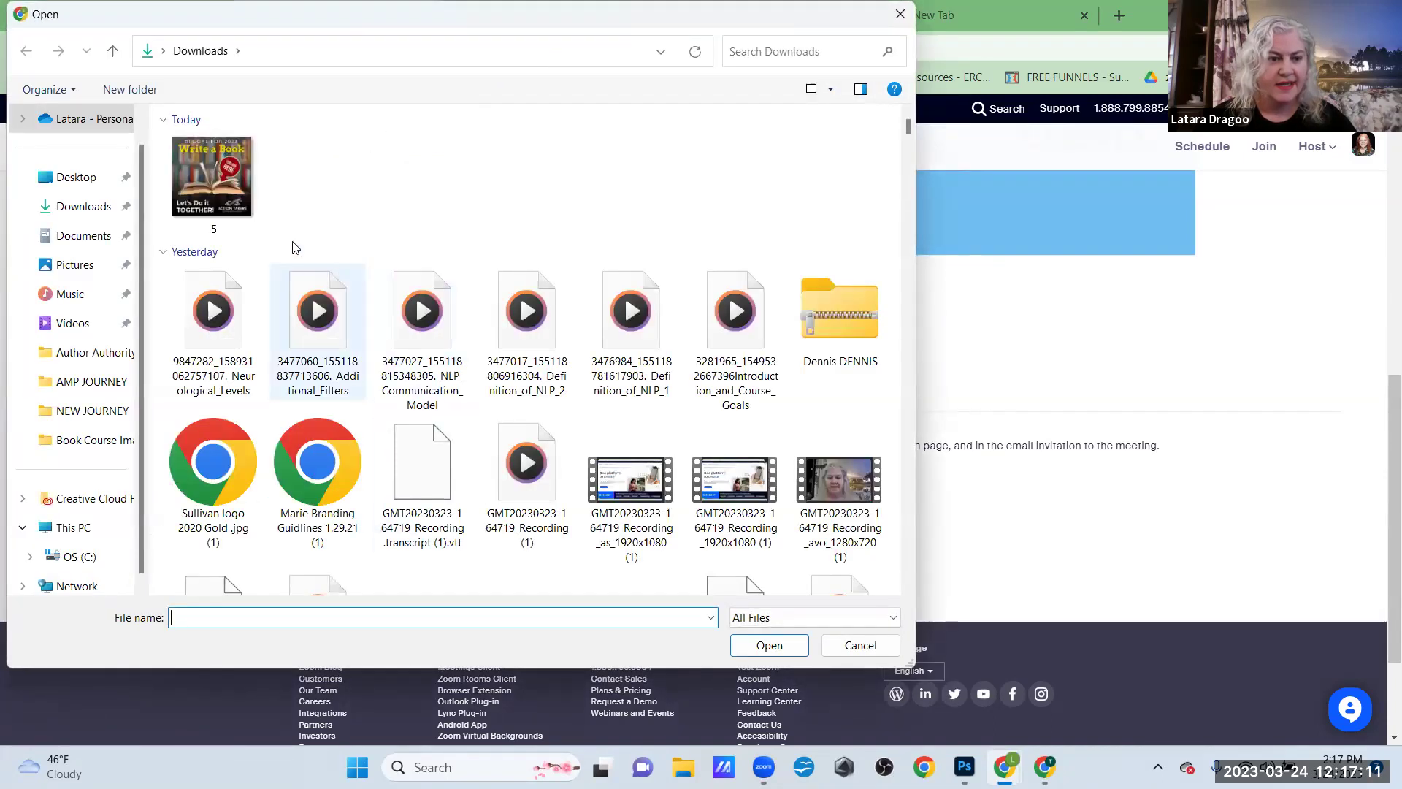
{"action": "left_click", "coordinate": [73, 188]}
{"action": "scroll", "coordinate": [642, 438], "scroll_direction": "down", "scroll_amount": 4}
{"action": "scroll", "coordinate": [643, 438], "scroll_direction": "down", "scroll_amount": 8}
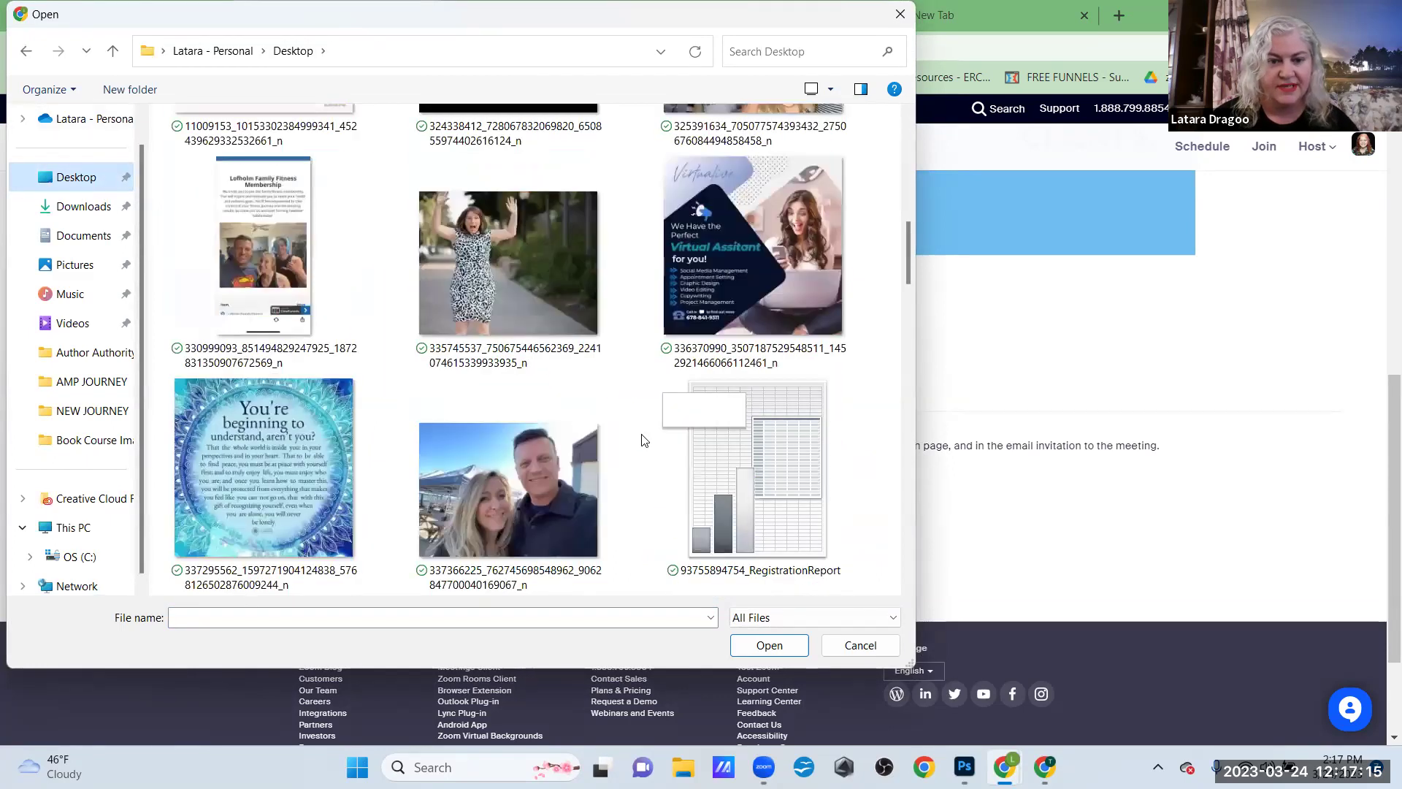
{"action": "left_click", "coordinate": [738, 482]}
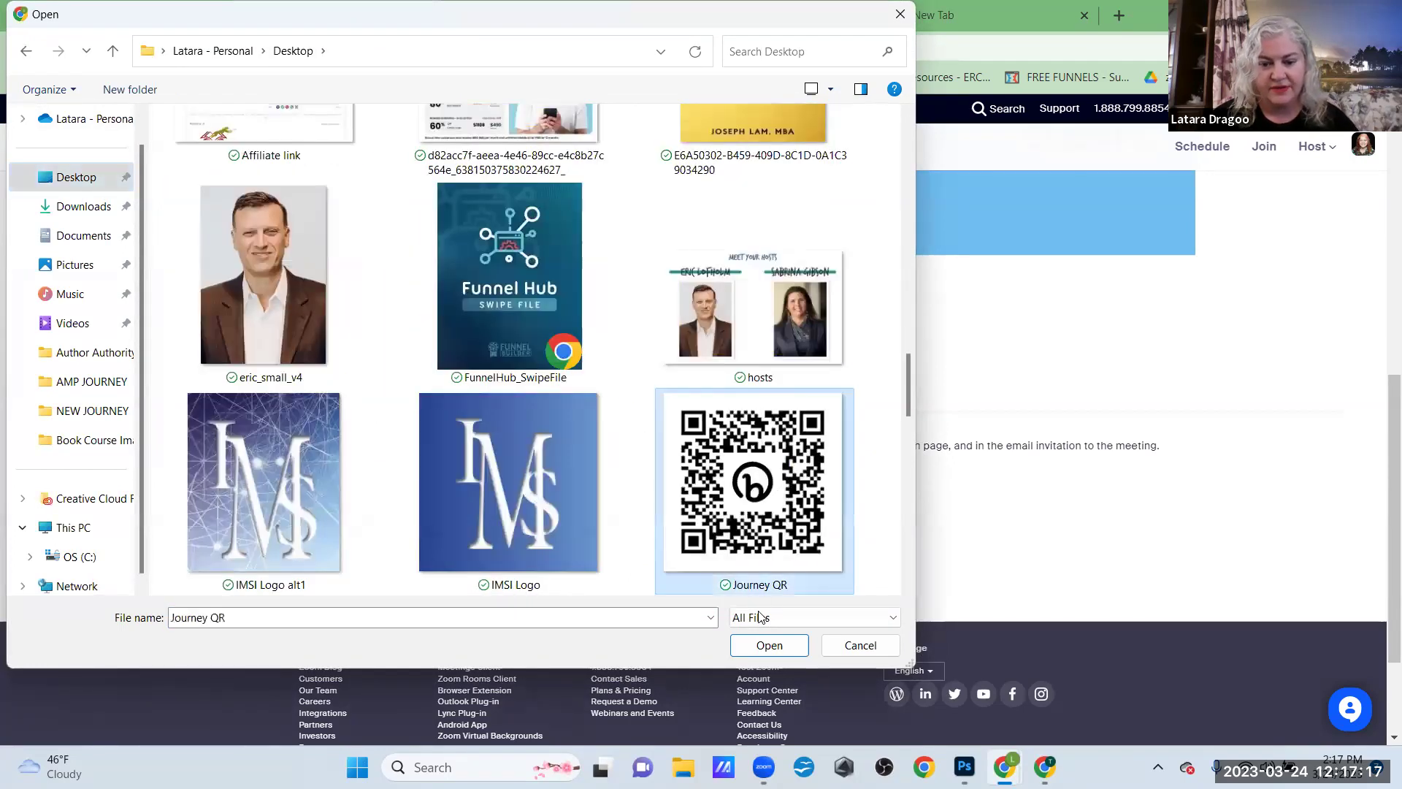
{"action": "left_click", "coordinate": [763, 646]}
{"action": "scroll", "coordinate": [673, 511], "scroll_direction": "down", "scroll_amount": 5}
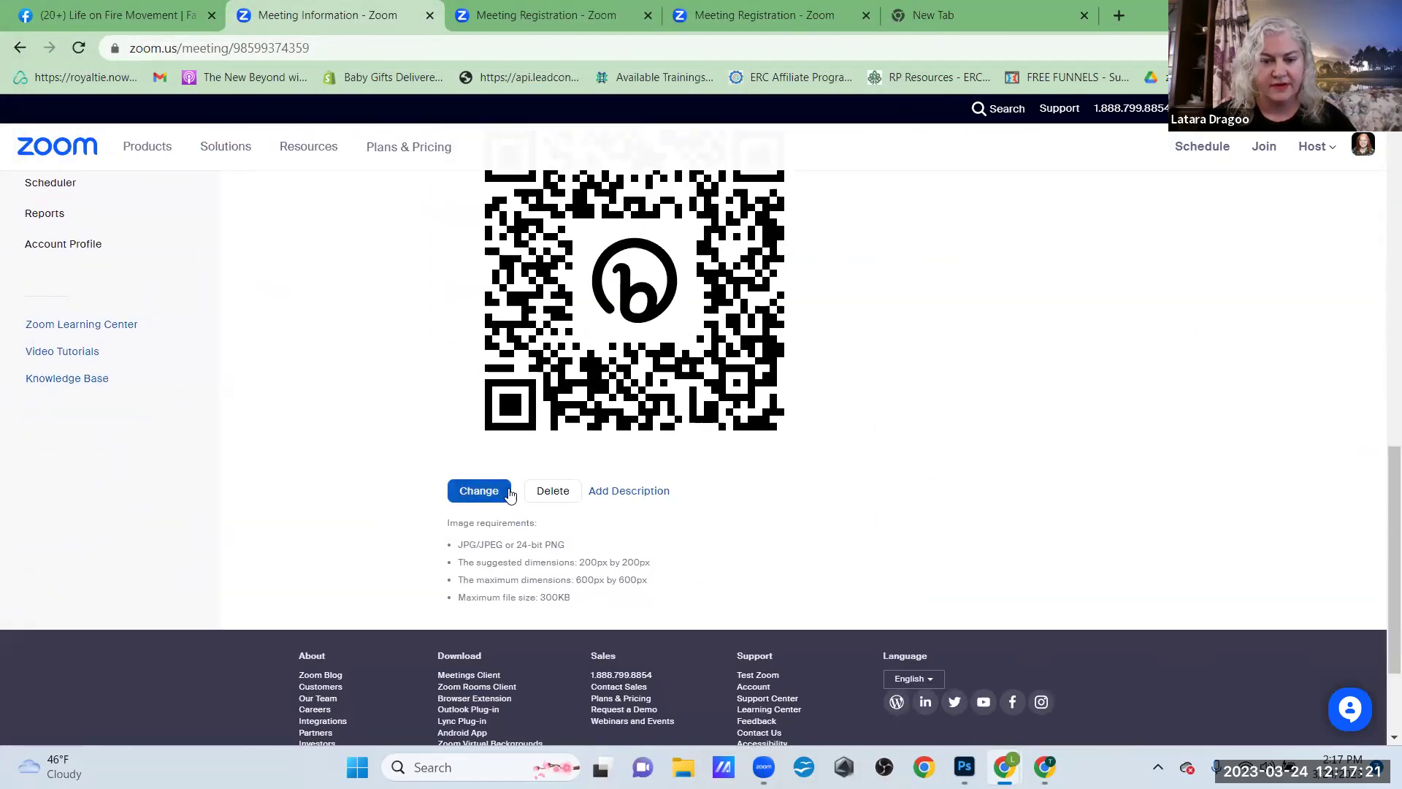
- Check the meeting's registration options and reload its public registration page to view the uploaded branding
{"action": "scroll", "coordinate": [823, 540], "scroll_direction": "up", "scroll_amount": 7}
{"action": "scroll", "coordinate": [825, 546], "scroll_direction": "up", "scroll_amount": 5}
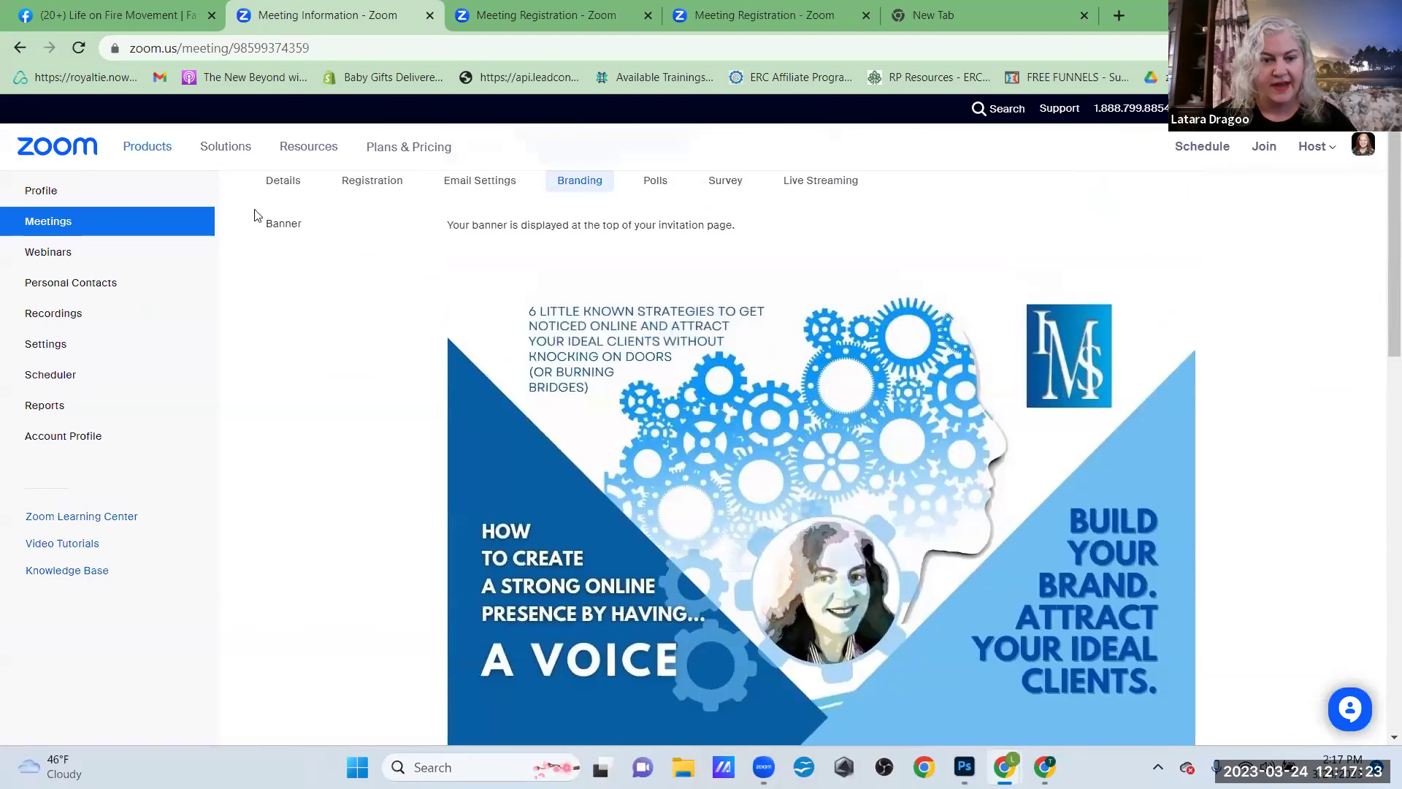
{"action": "scroll", "coordinate": [318, 283], "scroll_direction": "up", "scroll_amount": 1}
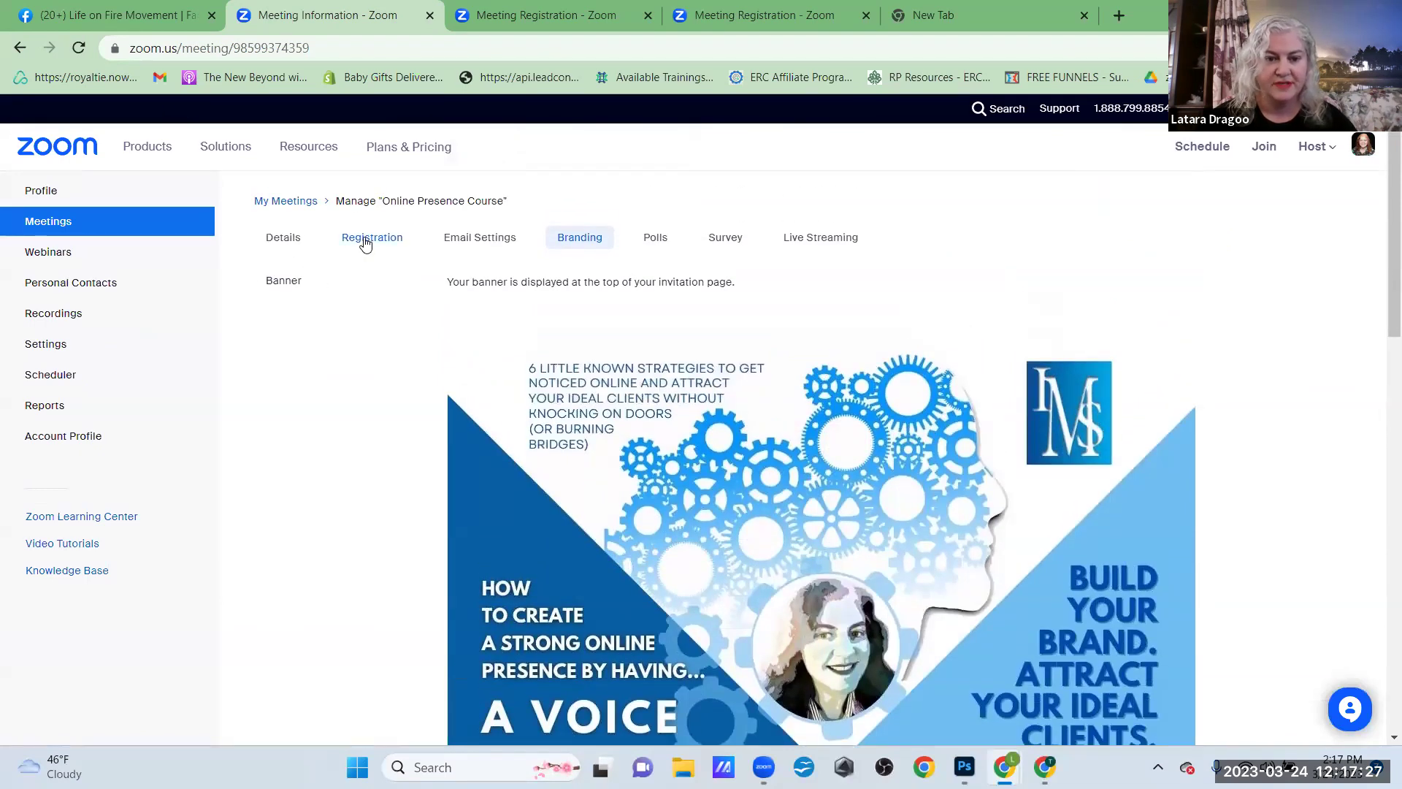
{"action": "left_click", "coordinate": [366, 244]}
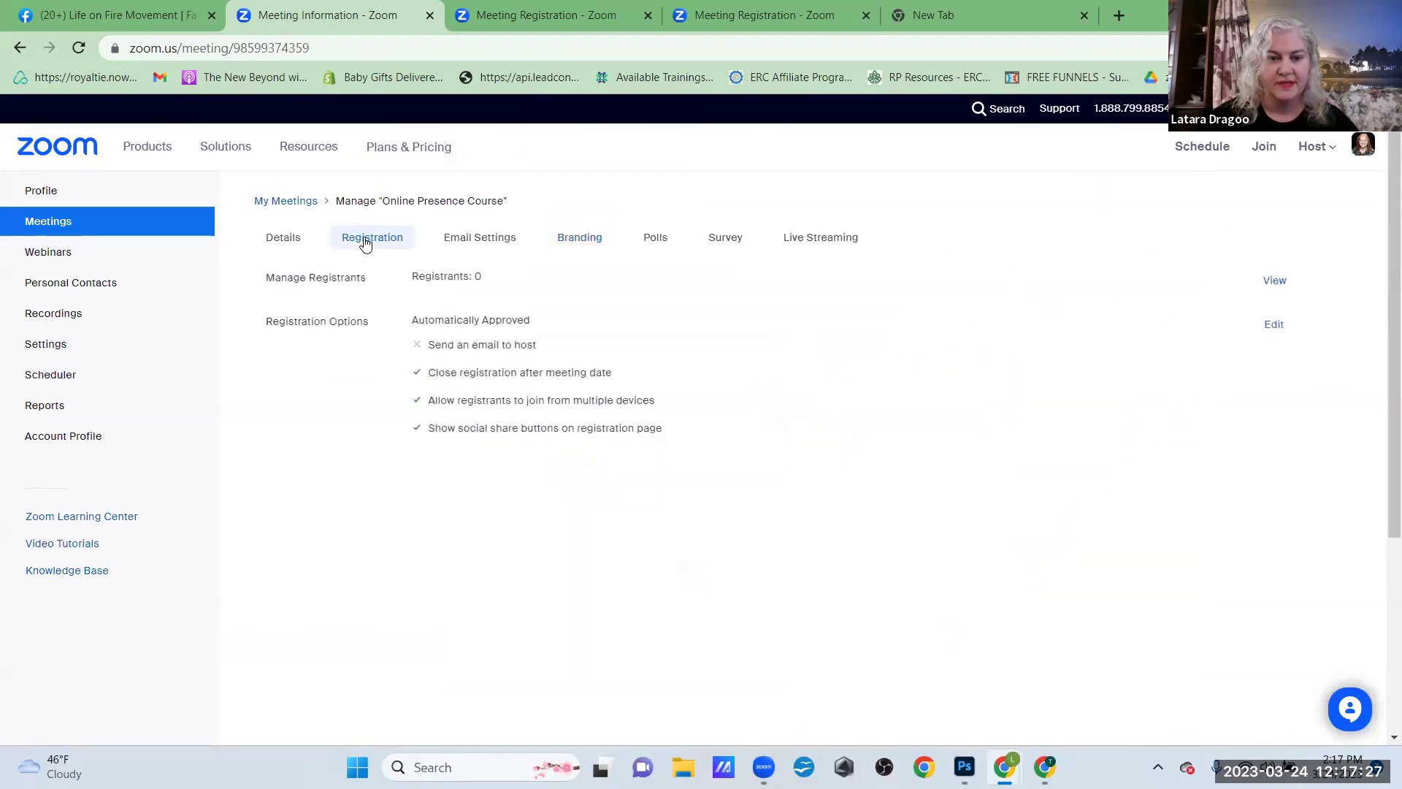
{"action": "left_click", "coordinate": [464, 16]}
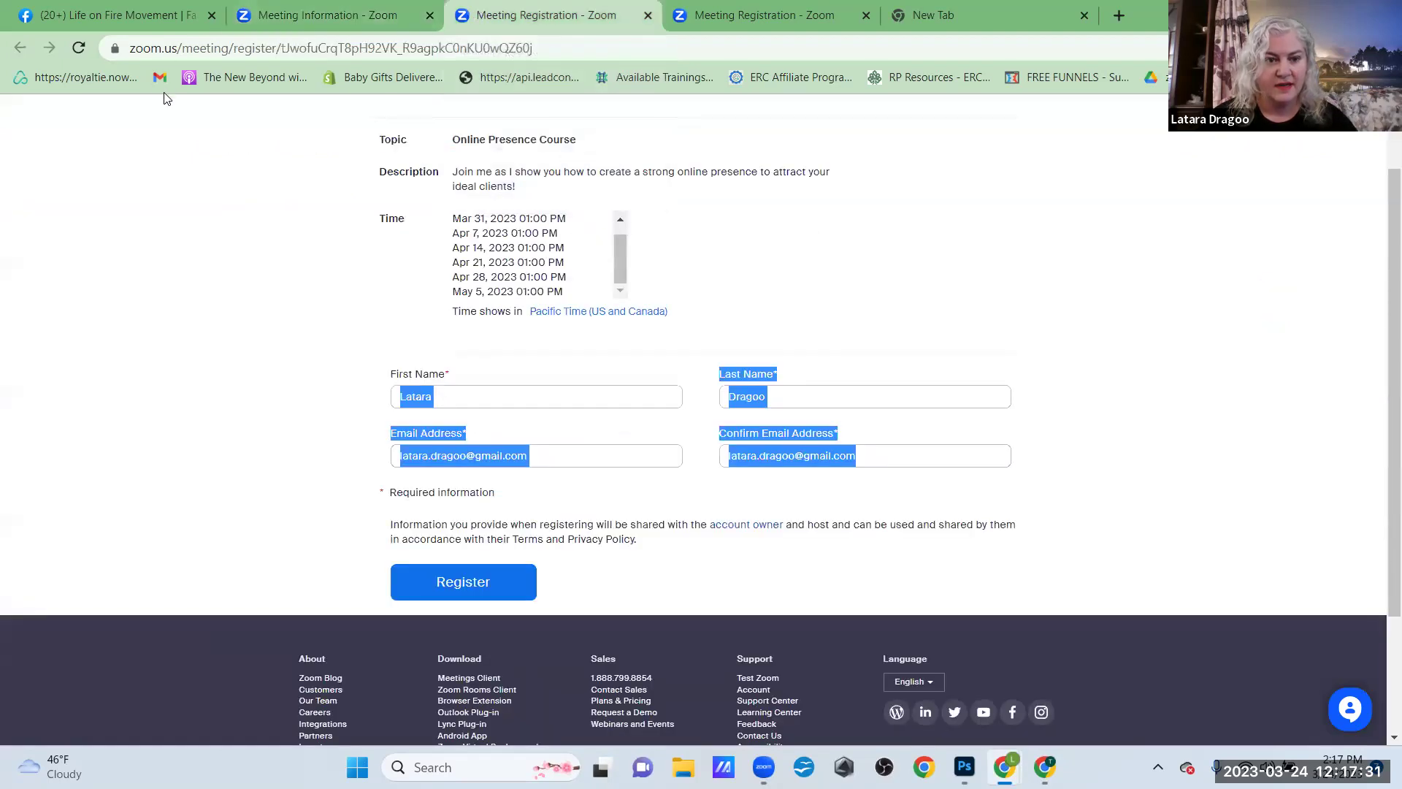
{"action": "left_click", "coordinate": [78, 48]}
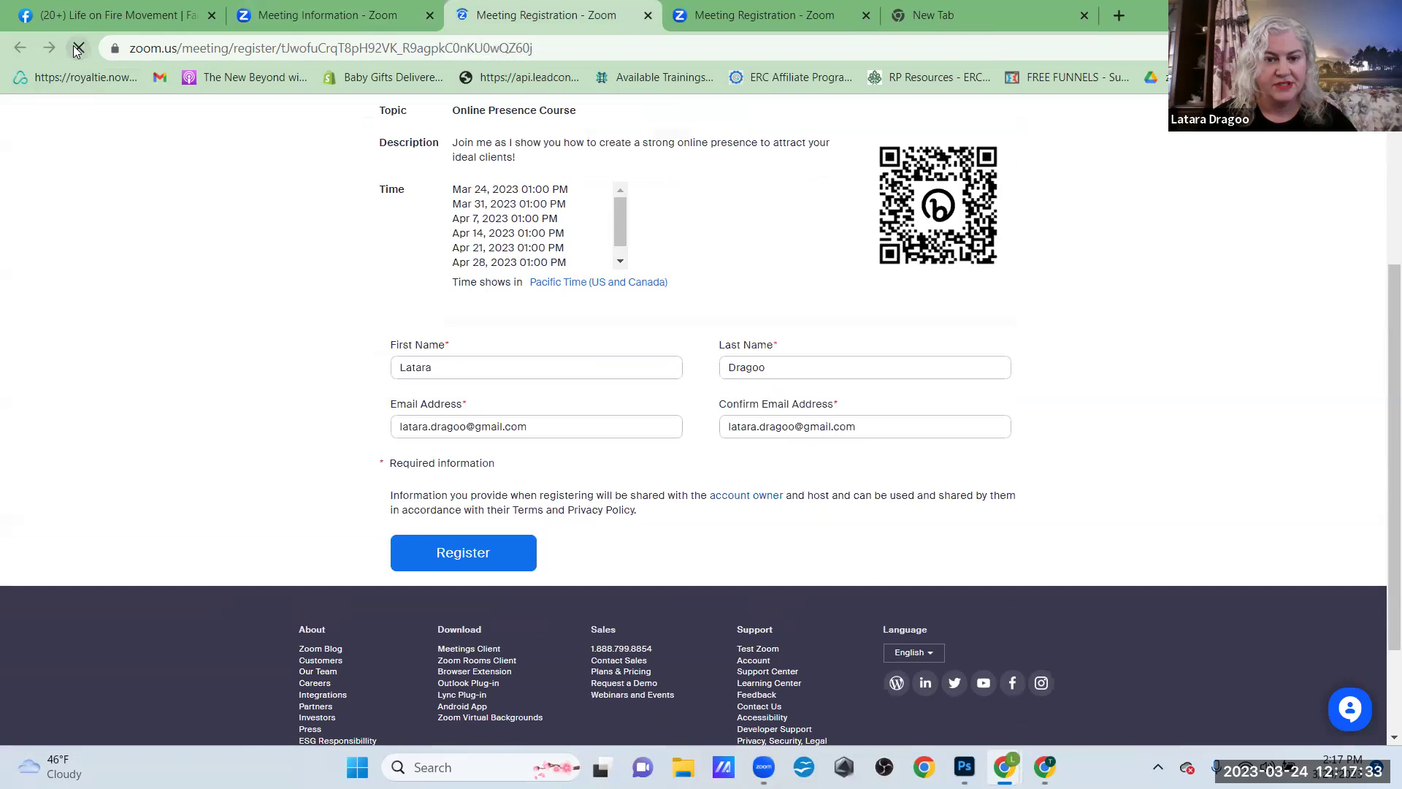